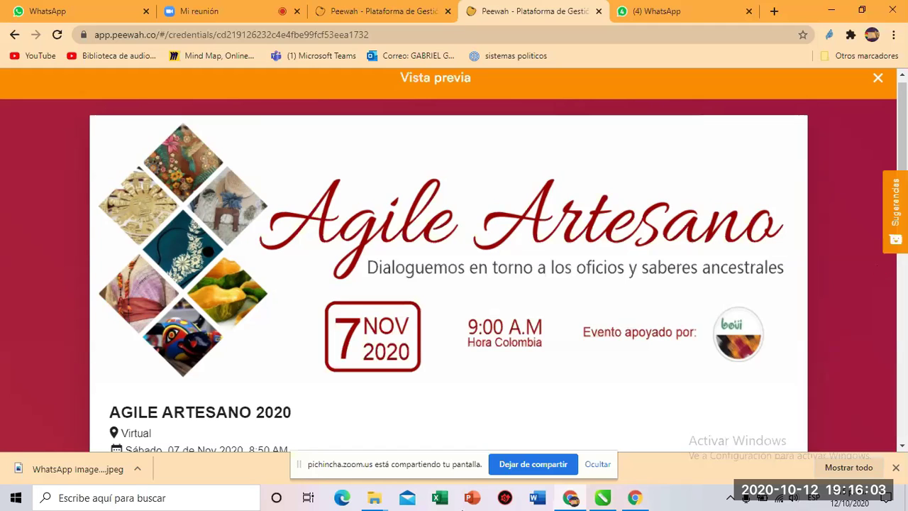
In CorelDRAW, move the heart-shaped agile ARTESANO logo just below the banner on Página 2 and scale it to about 159 × 132 px
mouse_move(605, 500)
mouse_move(598, 459)
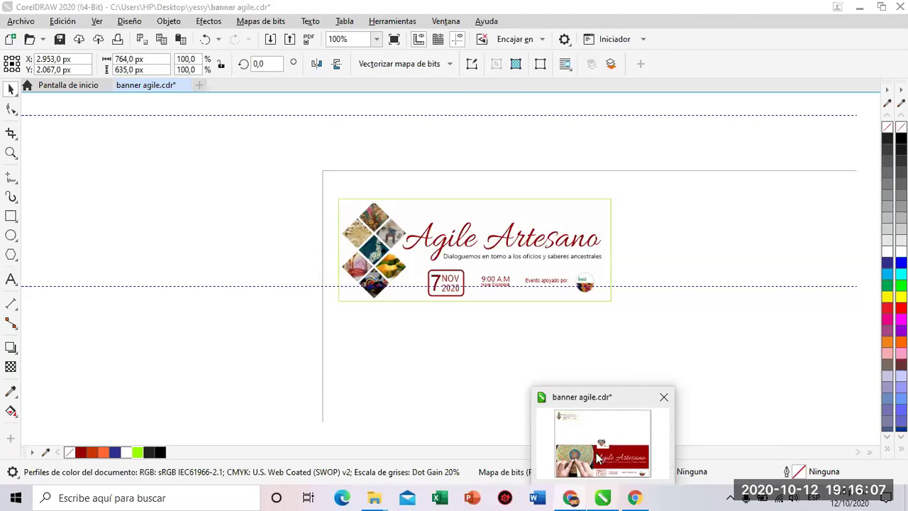
left_click(599, 459)
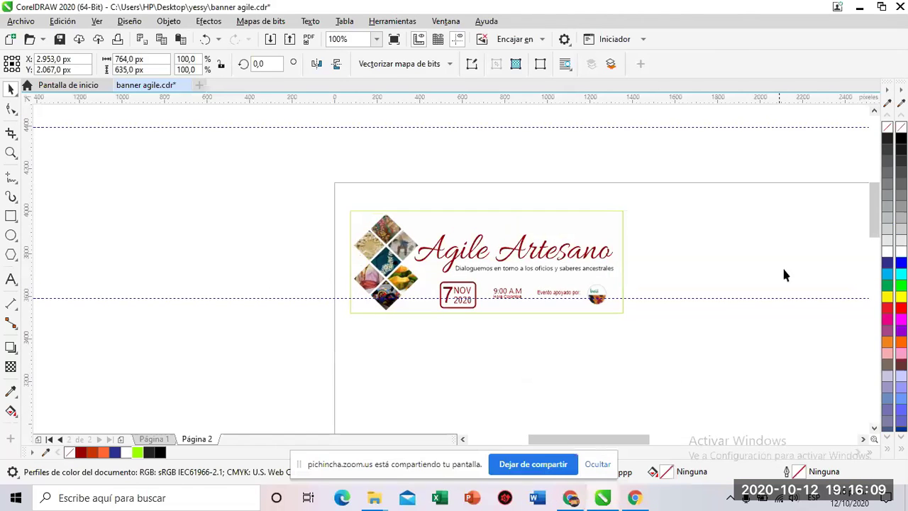
left_click_drag(873, 202, 867, 240)
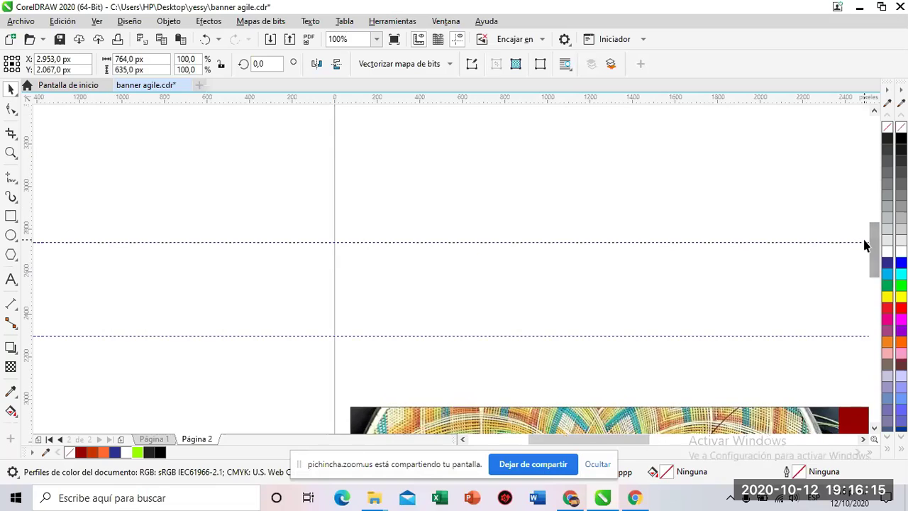
left_click(377, 40)
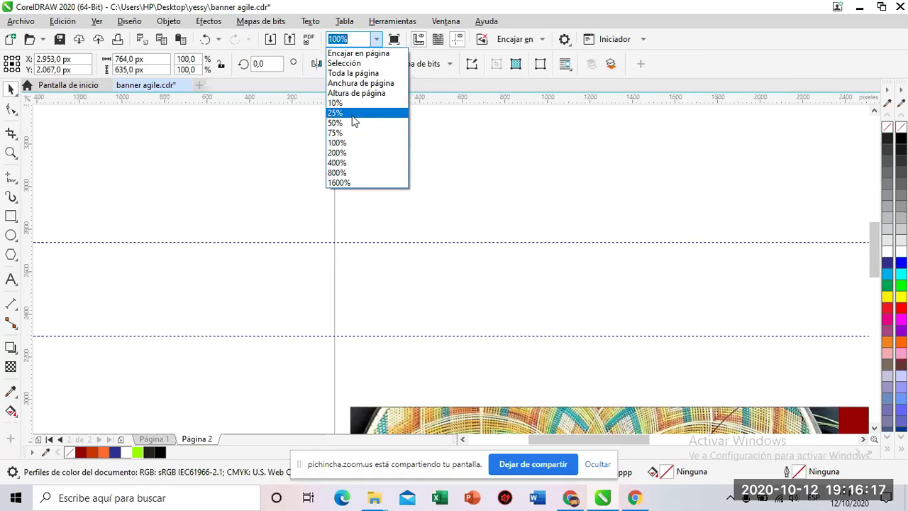
left_click(353, 132)
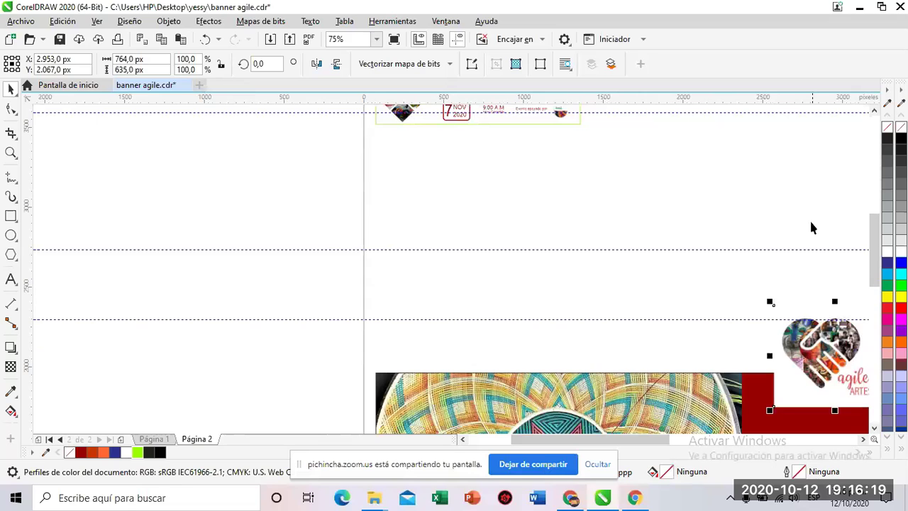
left_click_drag(809, 358, 612, 185)
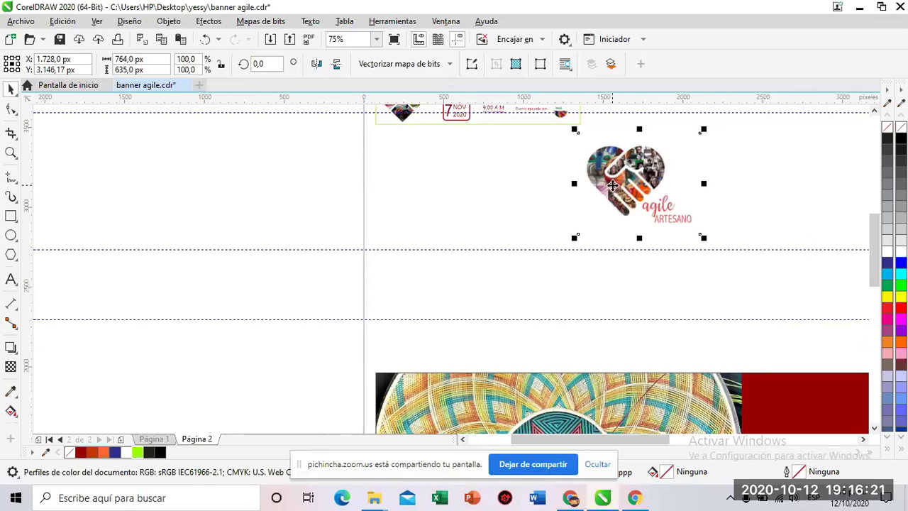
left_click_drag(873, 250, 870, 225)
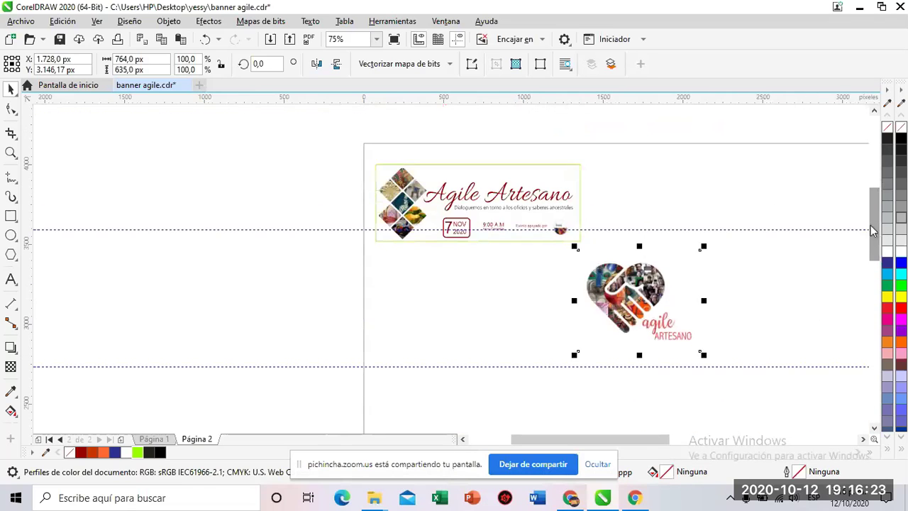
left_click_drag(703, 354, 608, 304)
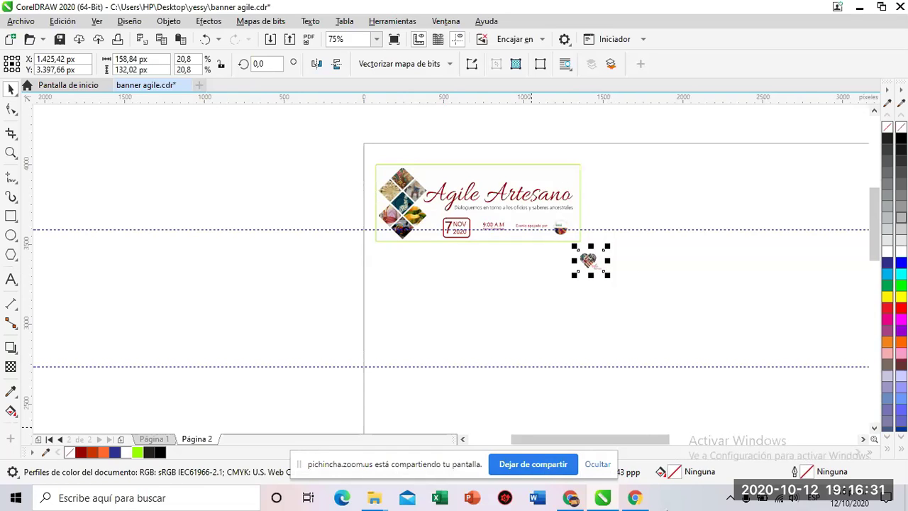
Switch back to Chrome to view the Peewah preview of the event page
mouse_move(639, 505)
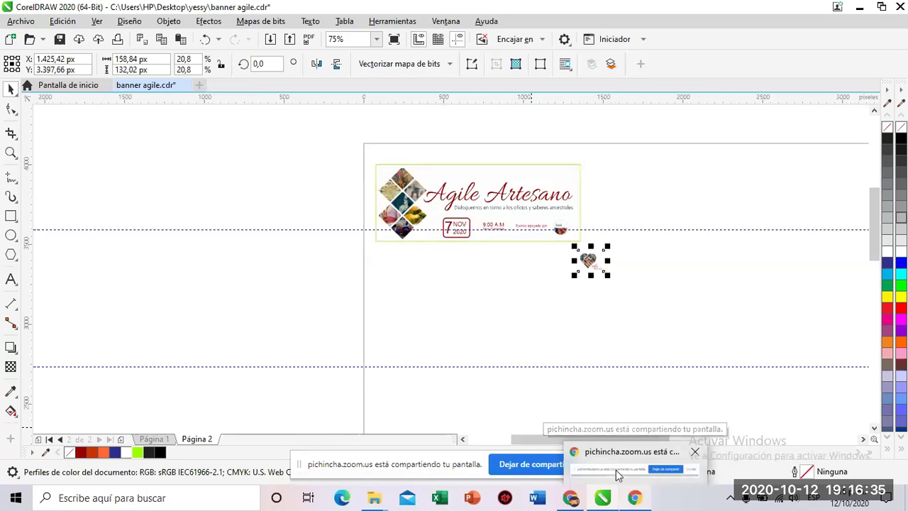
mouse_move(616, 469)
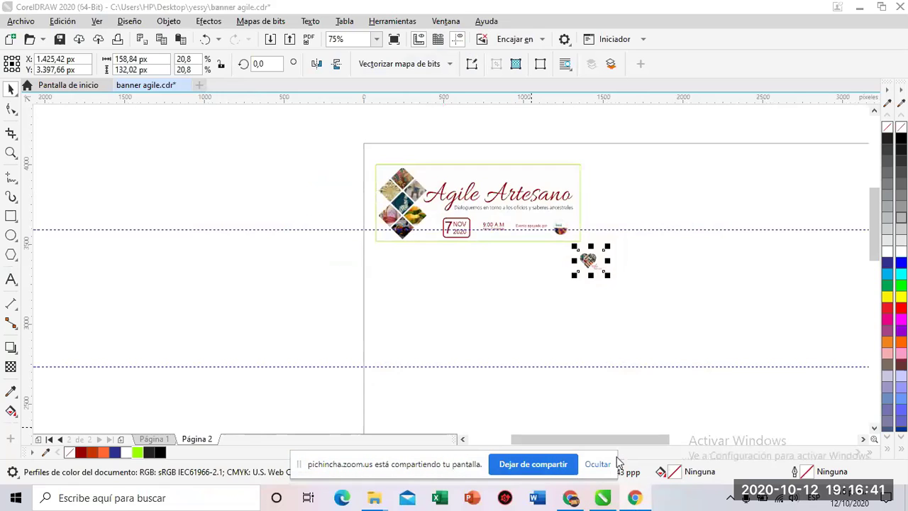
mouse_move(603, 499)
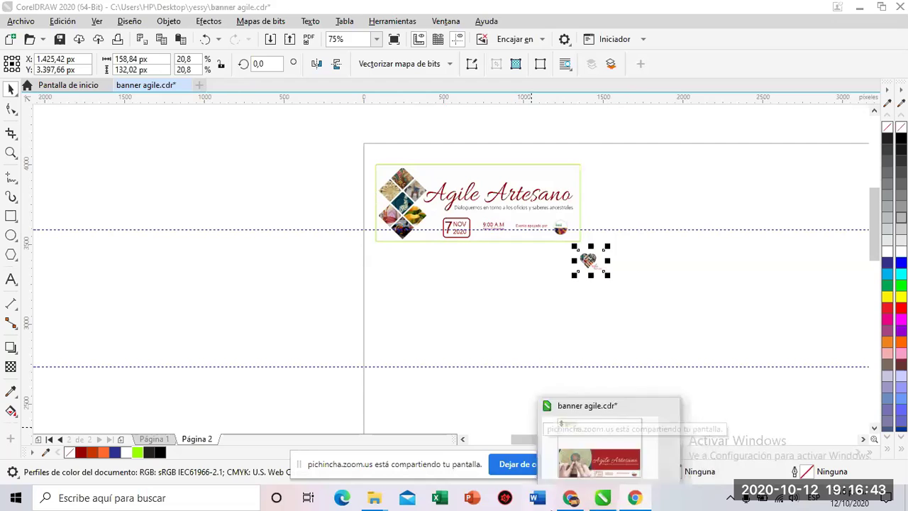
mouse_move(571, 499)
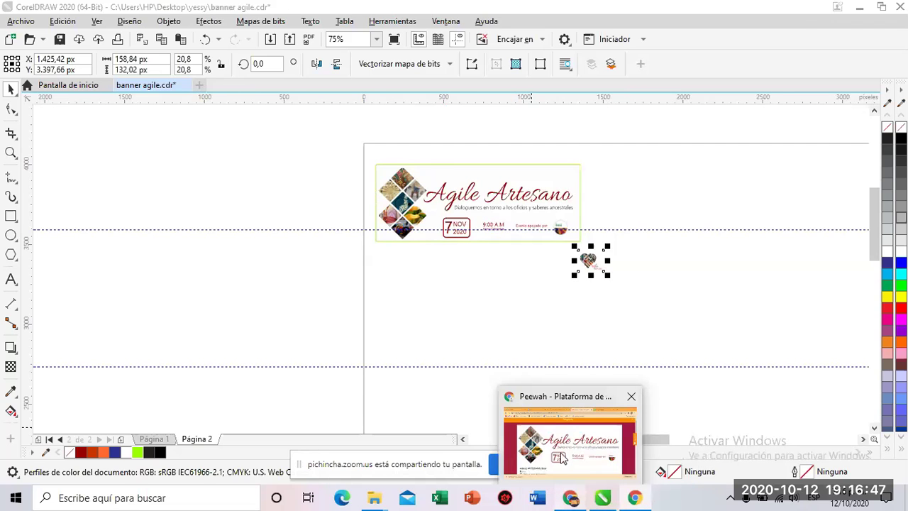
left_click(562, 457)
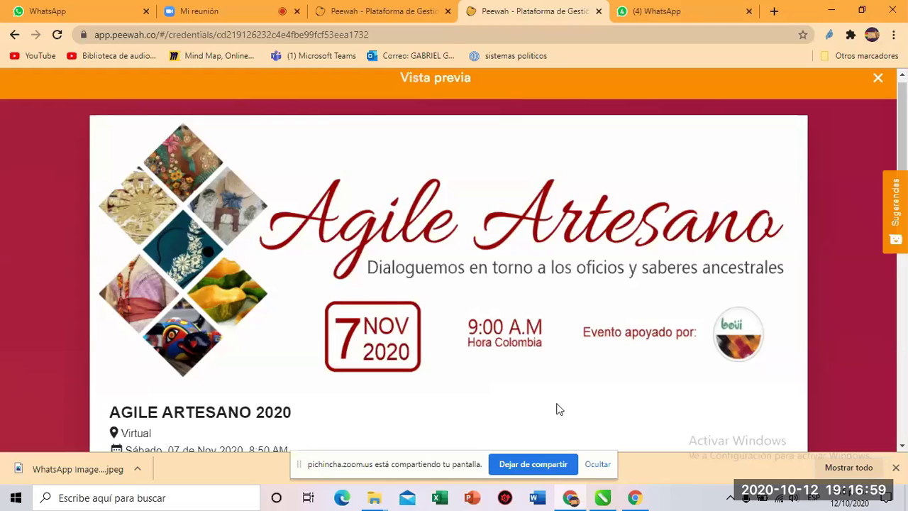
Return from the preview to the AGILE ARTESANO 2020 control panel, dismiss the remaining-steps reminder and expand the Sitio web section
left_click(399, 8)
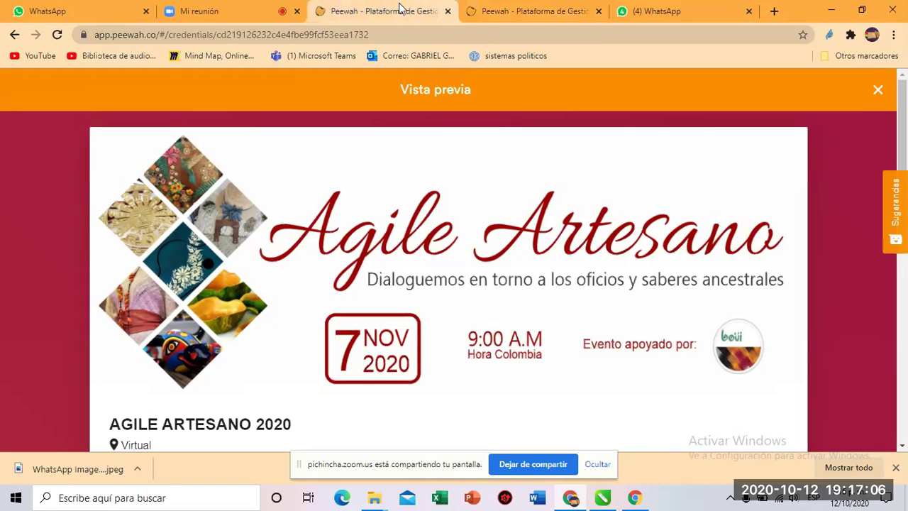
left_click(483, 9)
left_click_drag(903, 156, 902, 99)
left_click(14, 35)
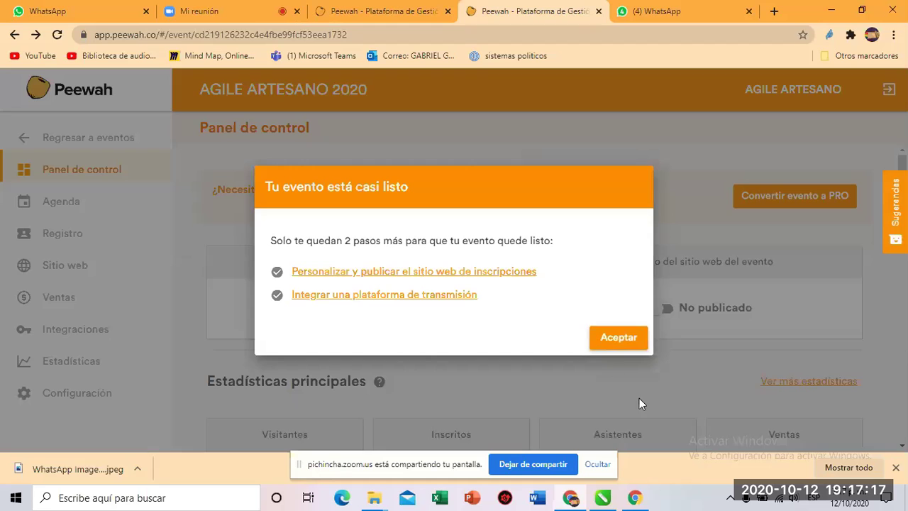
left_click(615, 336)
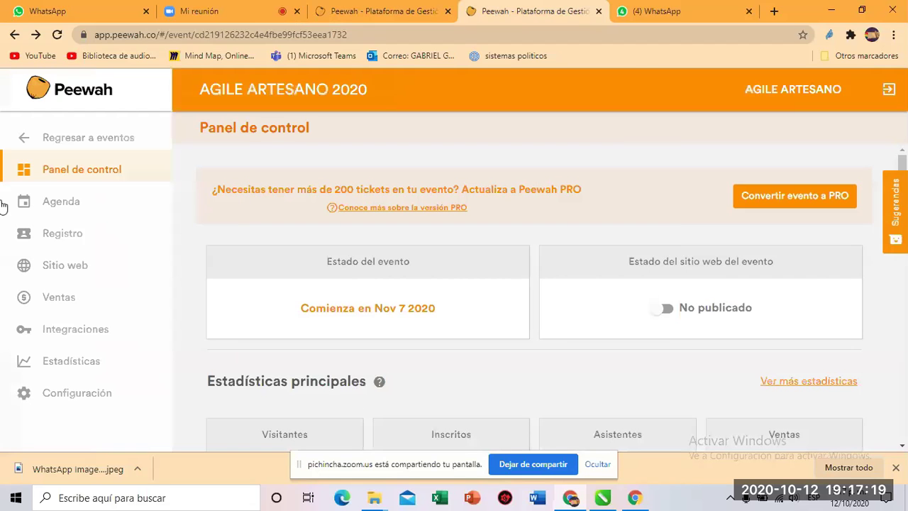
left_click(28, 268)
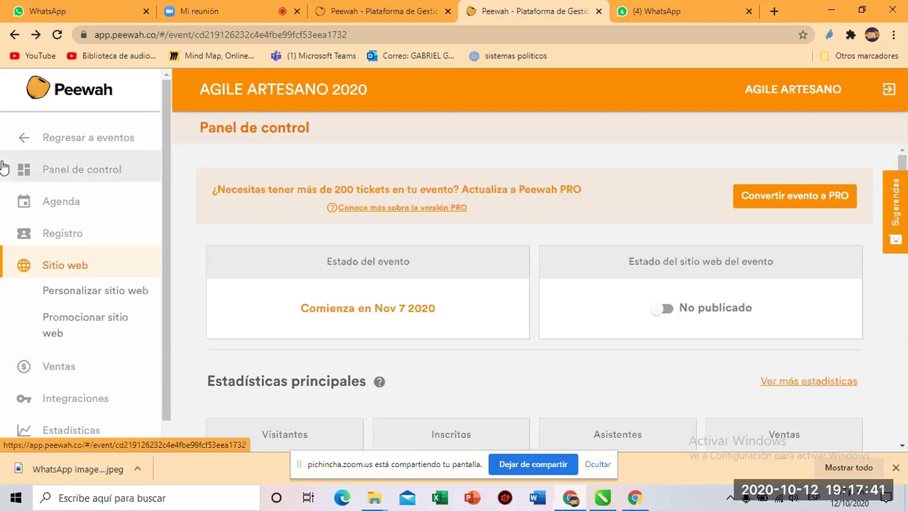
Mute the microphone in the Zoom meeting and stop sharing the screen
left_click(203, 11)
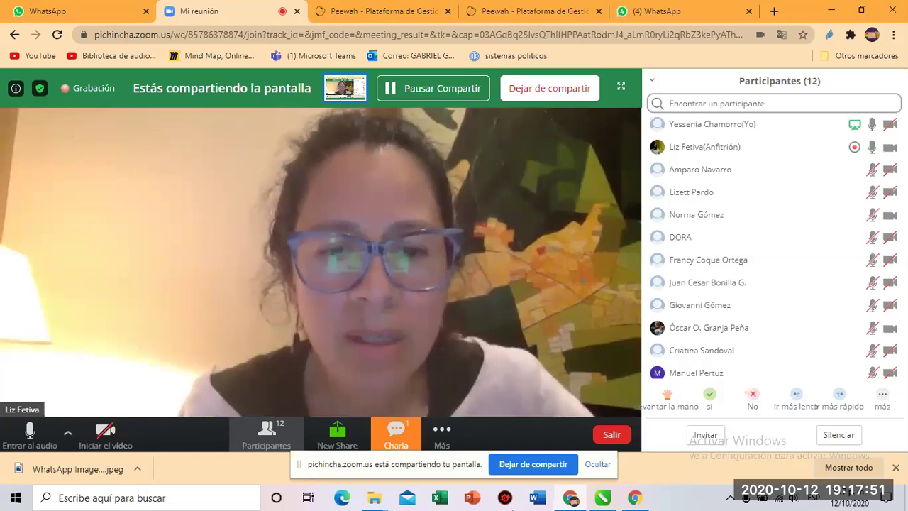
scroll(901, 369, "down", 1)
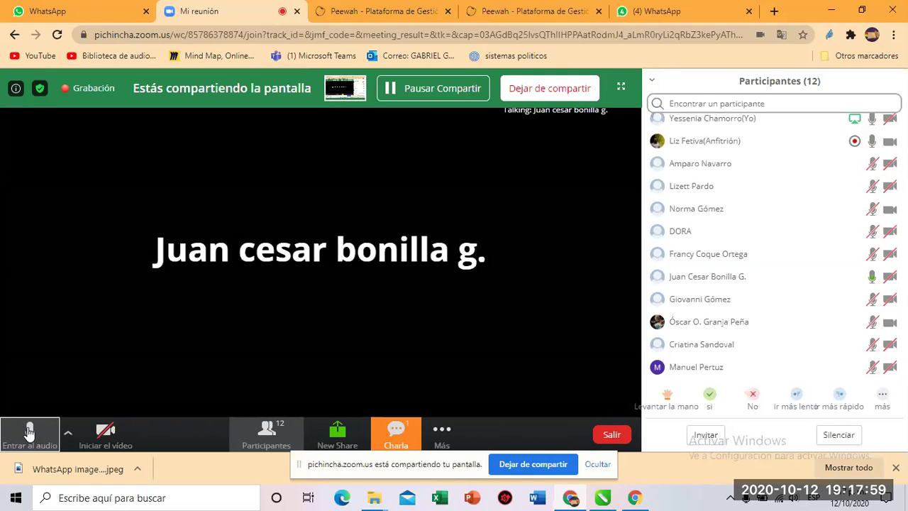
left_click(29, 432)
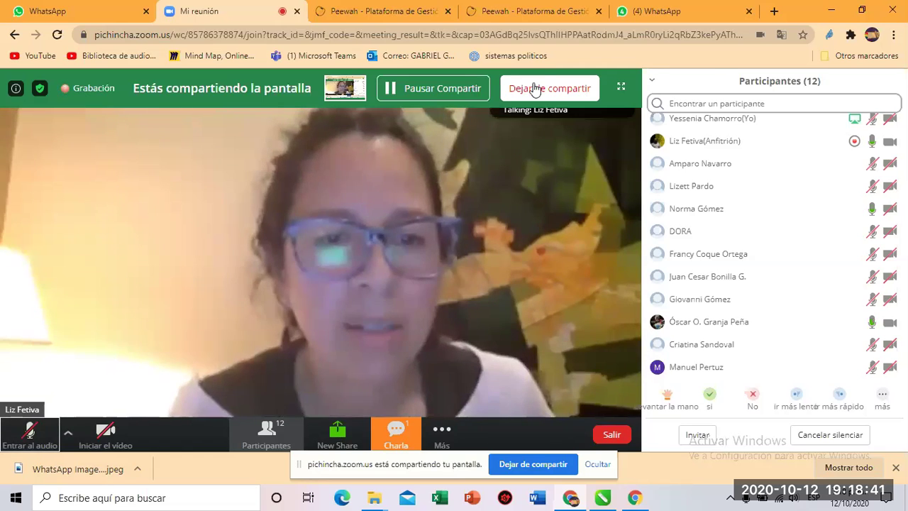
left_click(533, 89)
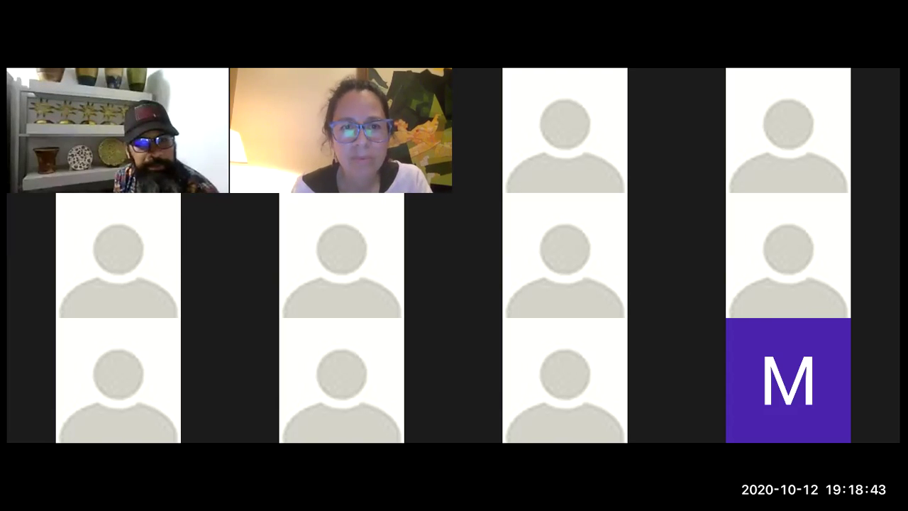
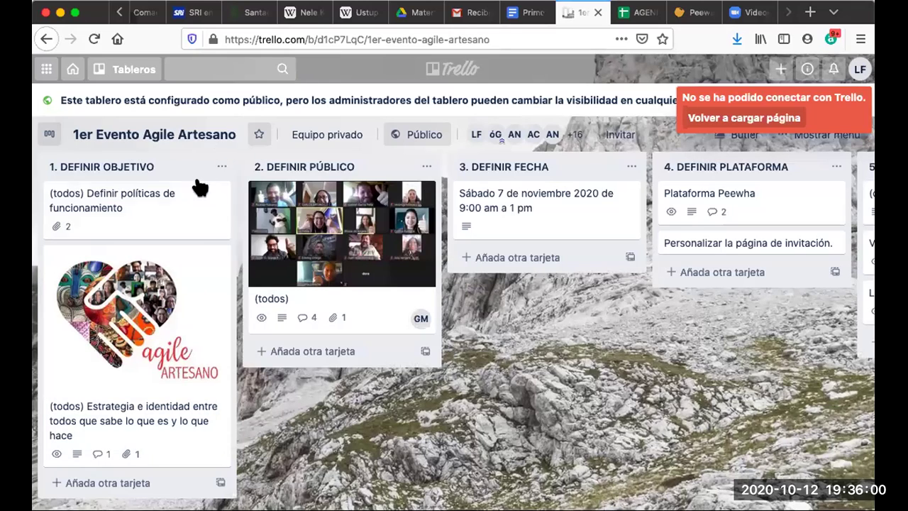
Examine the cards in the DEFINIR OBJETIVO list of the 1er Evento Agile Artesano Trello board
scroll(184, 252, "down", 1)
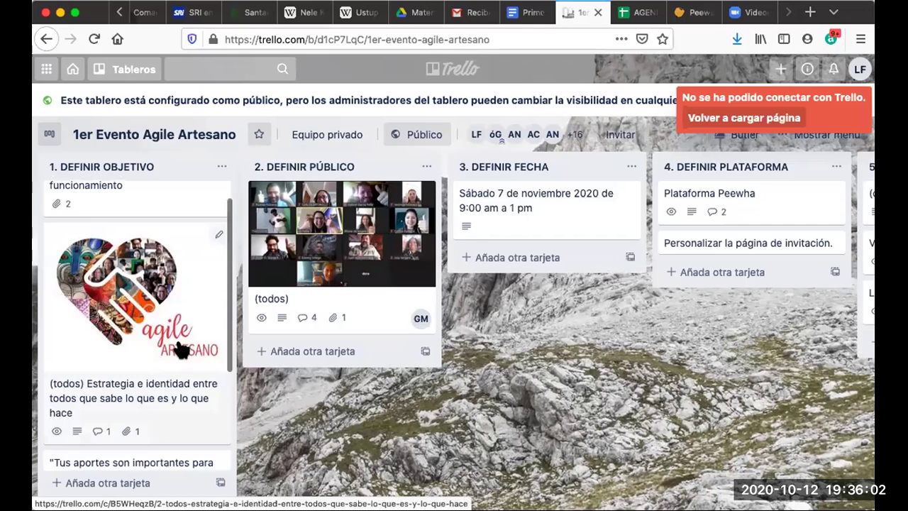
scroll(181, 349, "up", 1)
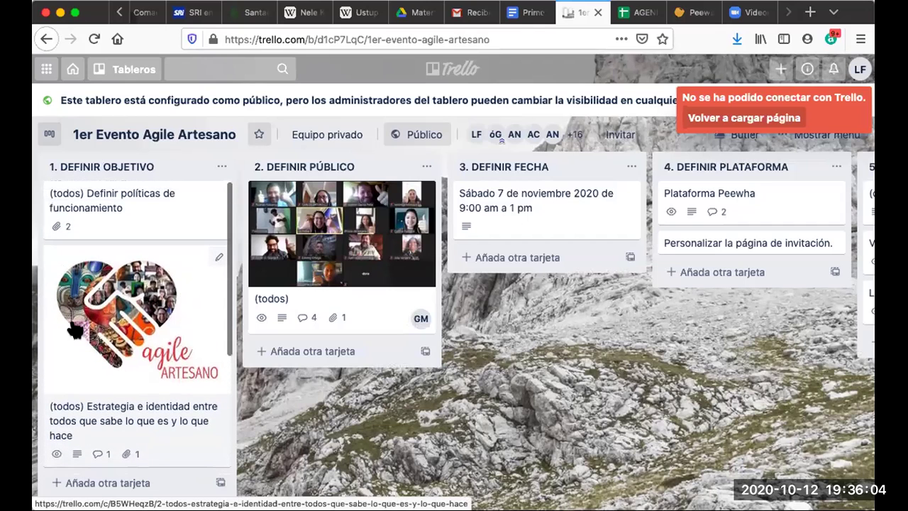
scroll(146, 349, "down", 5)
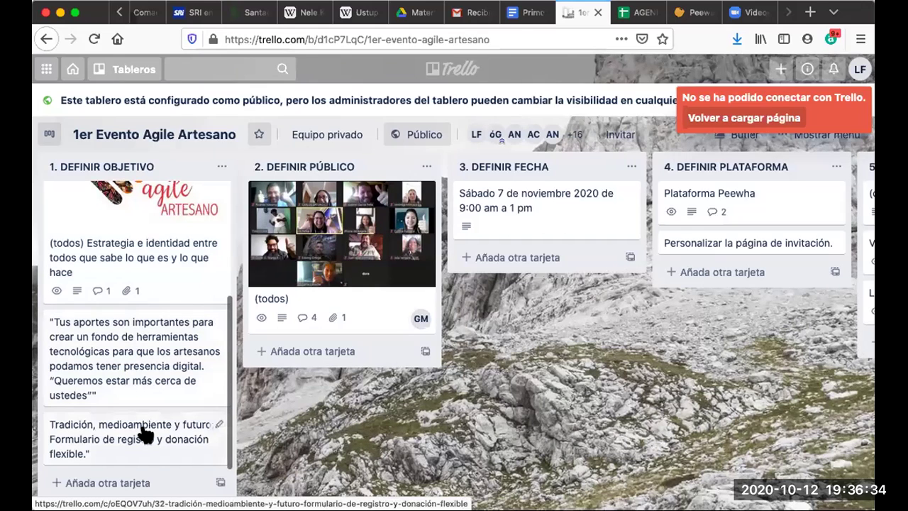
scroll(144, 429, "up", 1)
scroll(148, 422, "down", 1)
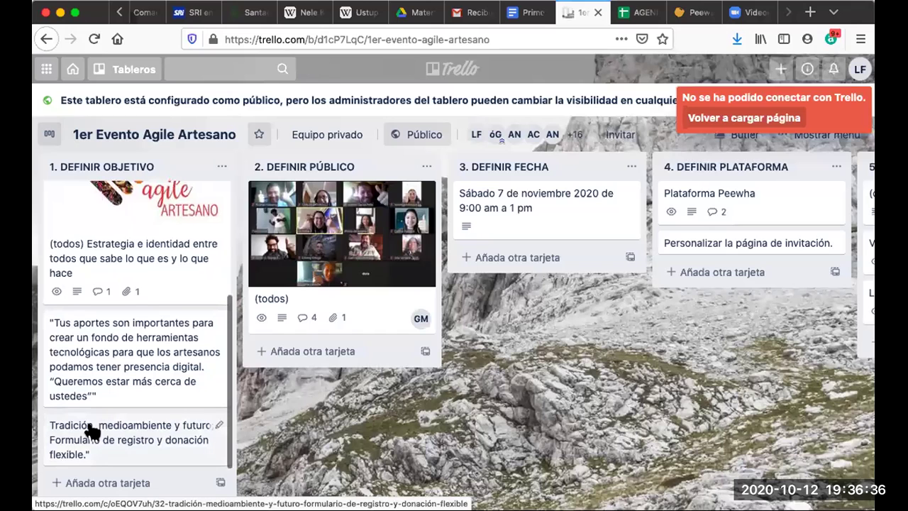
scroll(132, 443, "up", 1)
scroll(134, 443, "down", 1)
scroll(132, 443, "up", 1)
scroll(131, 443, "down", 1)
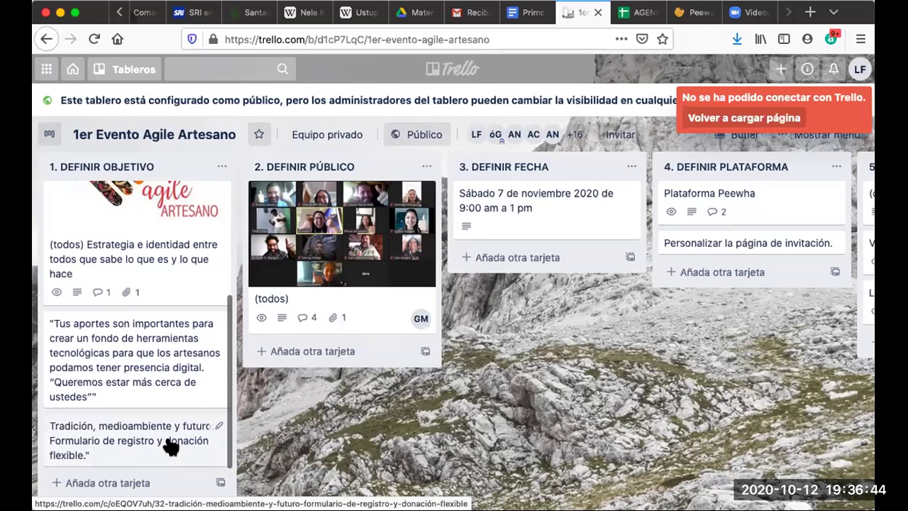
Examine the board's lists from DEFINIR PÚBLICO through HACER UNA PRESENTACIÓN
scroll(338, 318, "right", 1)
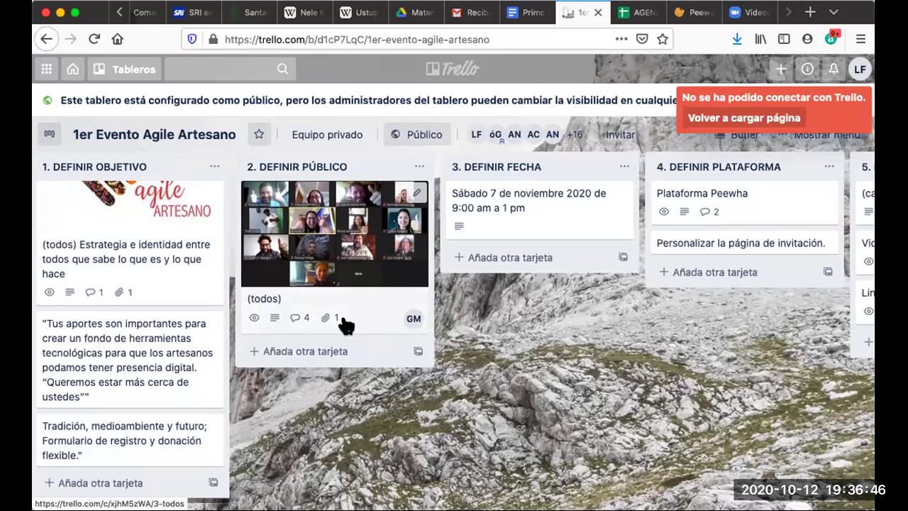
scroll(352, 270, "right", 1)
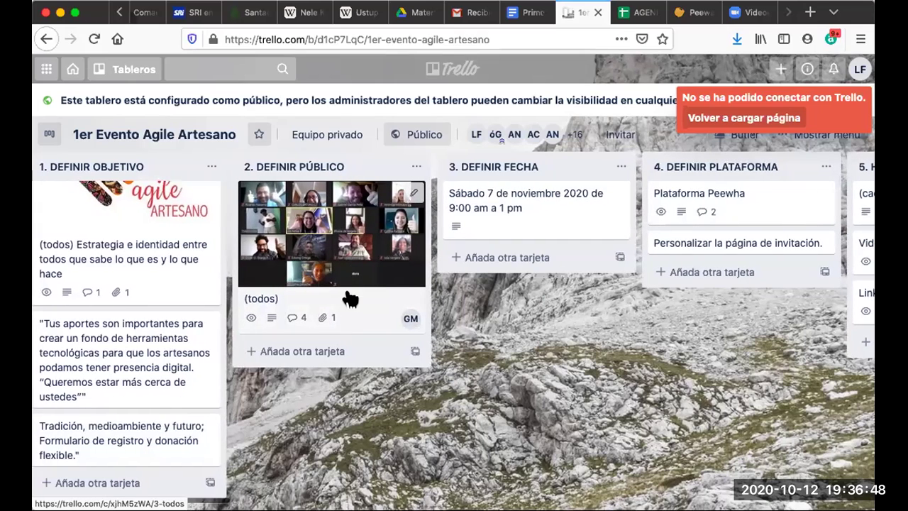
scroll(349, 247, "right", 5)
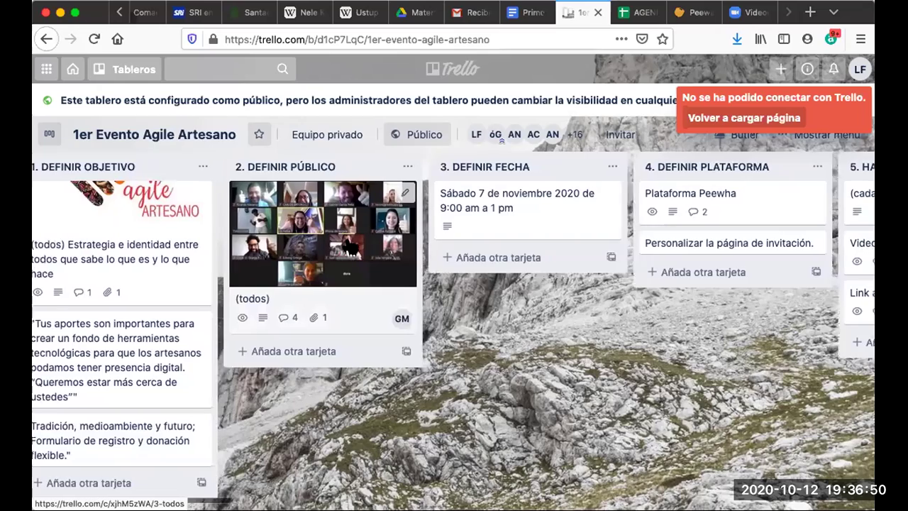
scroll(305, 245, "right", 10)
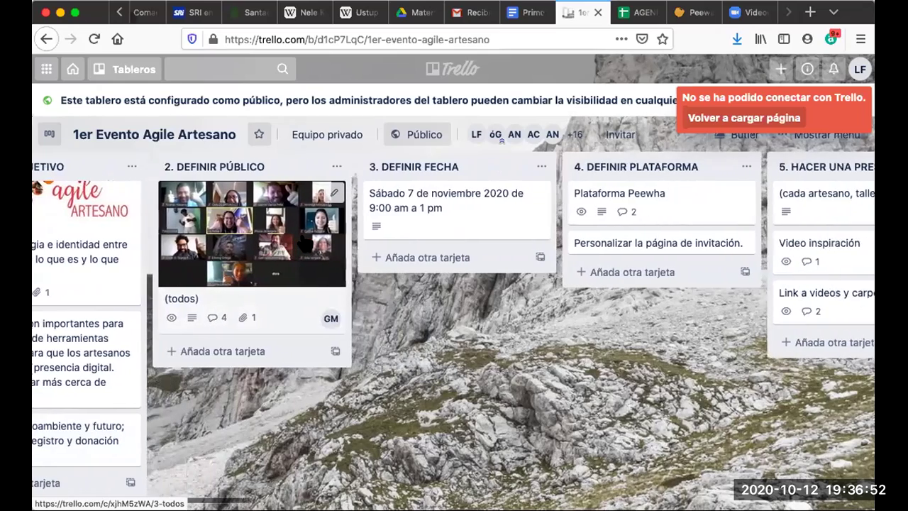
scroll(301, 241, "right", 4)
scroll(321, 334, "right", 7)
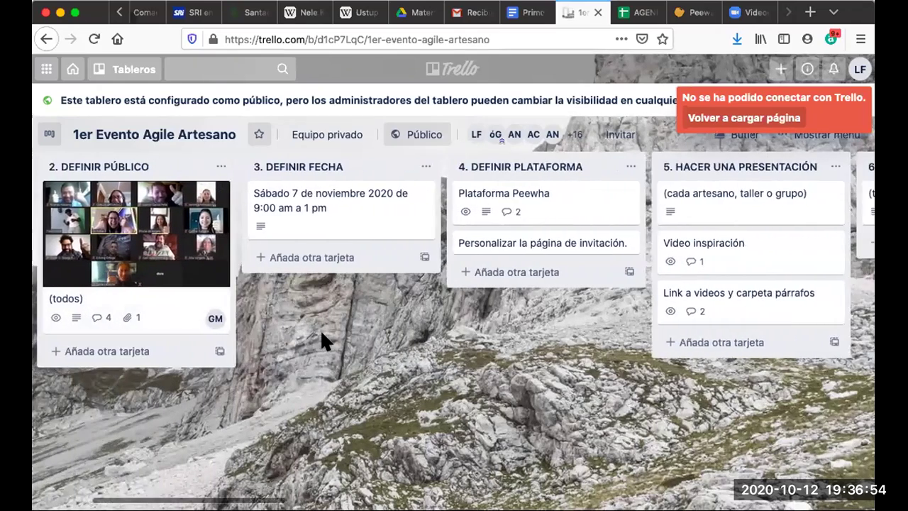
scroll(321, 334, "right", 3)
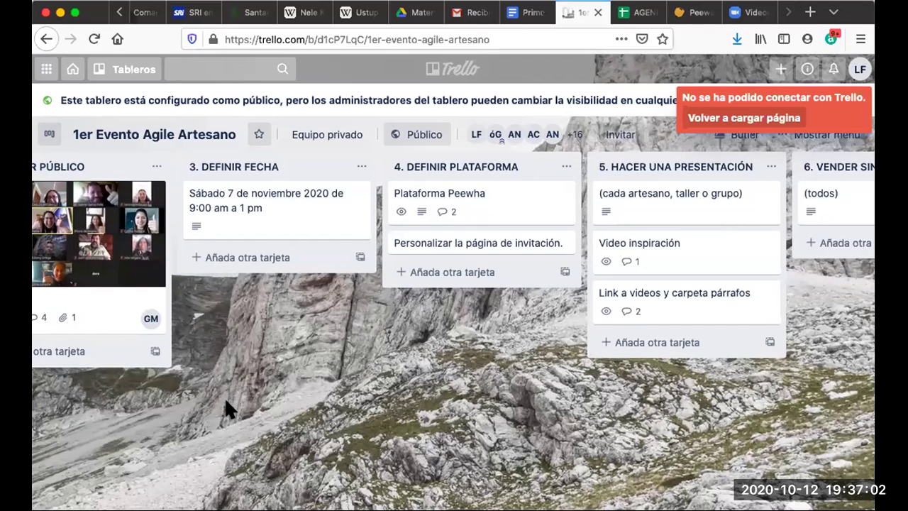
Reload the disconnected Trello board and review its lists from DEFINIR FECHA onward
left_click(762, 125)
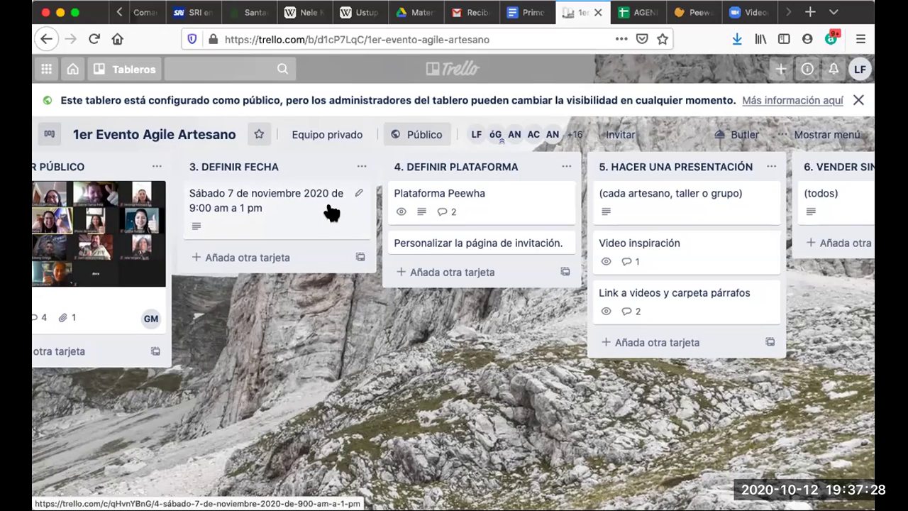
scroll(287, 223, "right", 2)
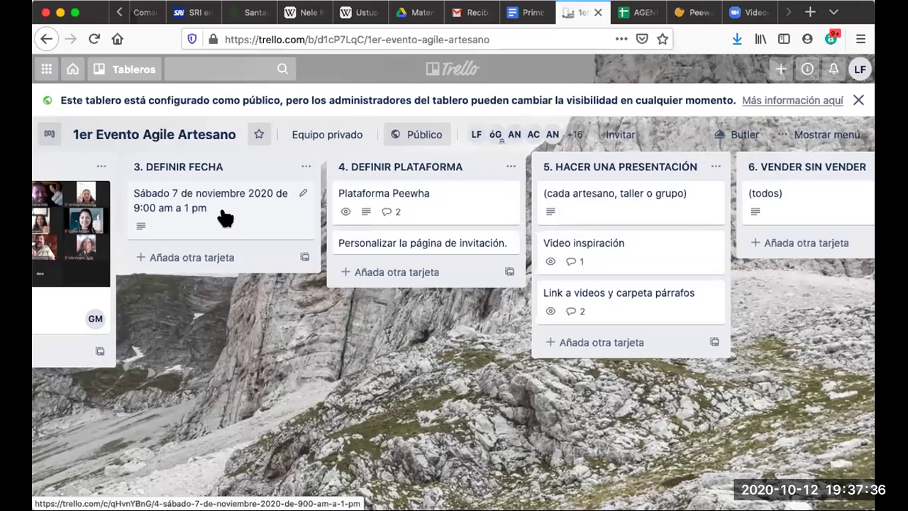
Read the description of the "(cada artesano, taller o grupo)" card in the HACER UNA PRESENTACIÓN list, then close the card
scroll(224, 218, "right", 4)
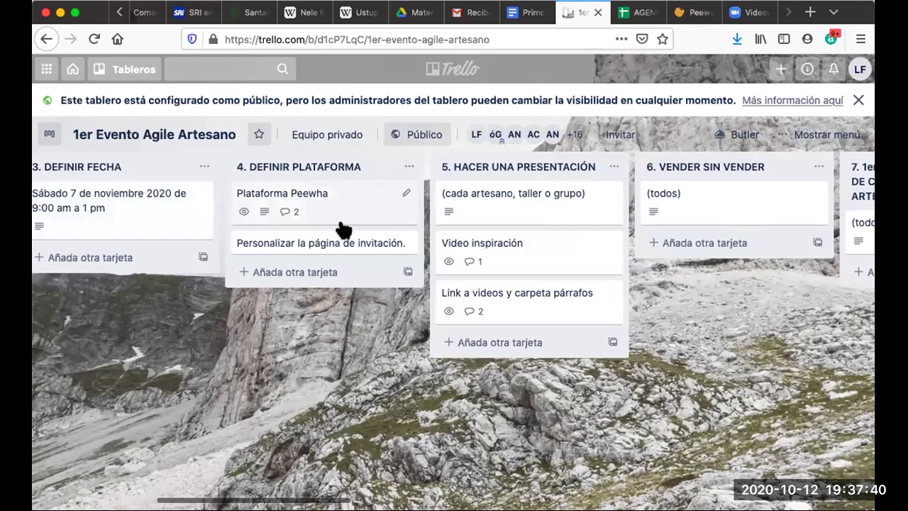
scroll(339, 227, "right", 3)
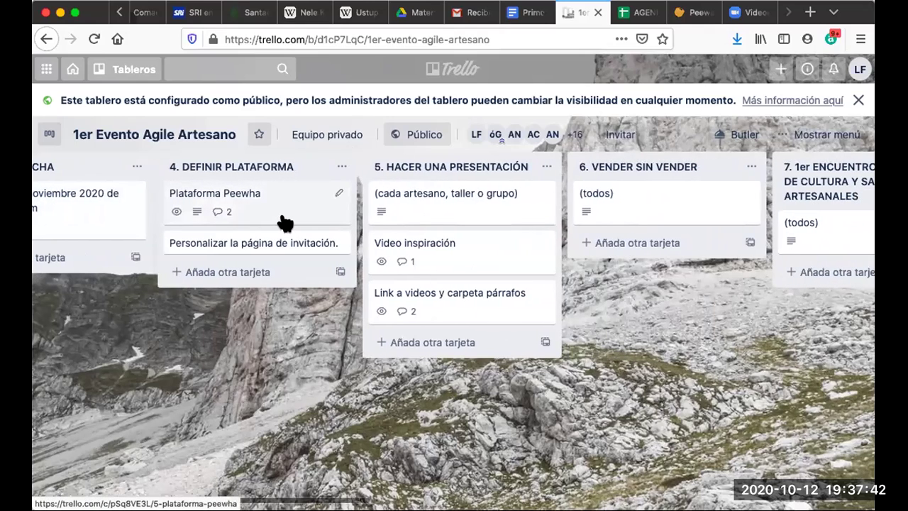
scroll(284, 222, "right", 2)
scroll(284, 219, "right", 2)
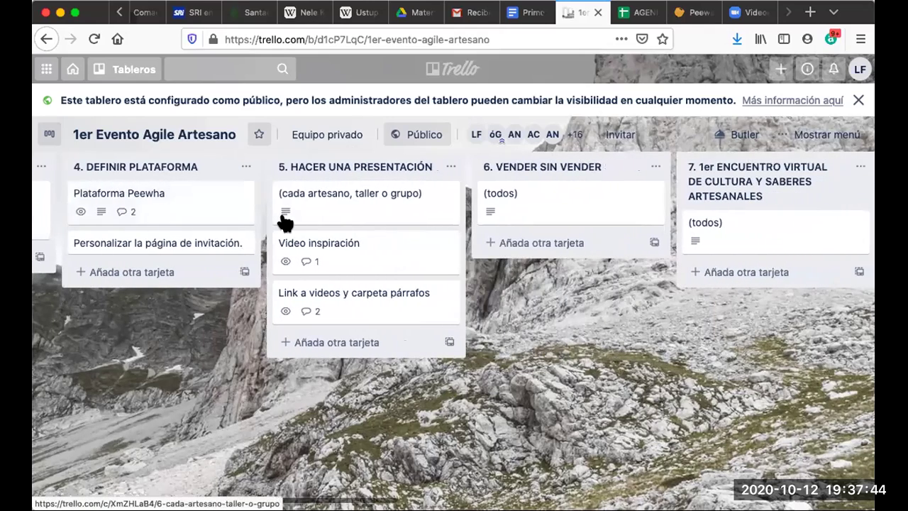
left_click(378, 206)
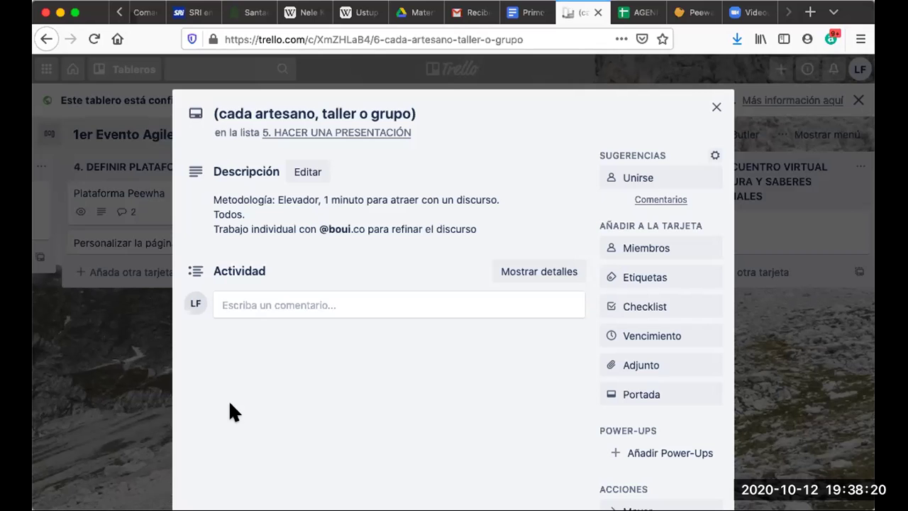
left_click(716, 109)
Review the "La agenda está en excel" card in the SALAS PARA INTERACTUAR list and open the Google spreadsheet linked in its comment
scroll(396, 272, "right", 5)
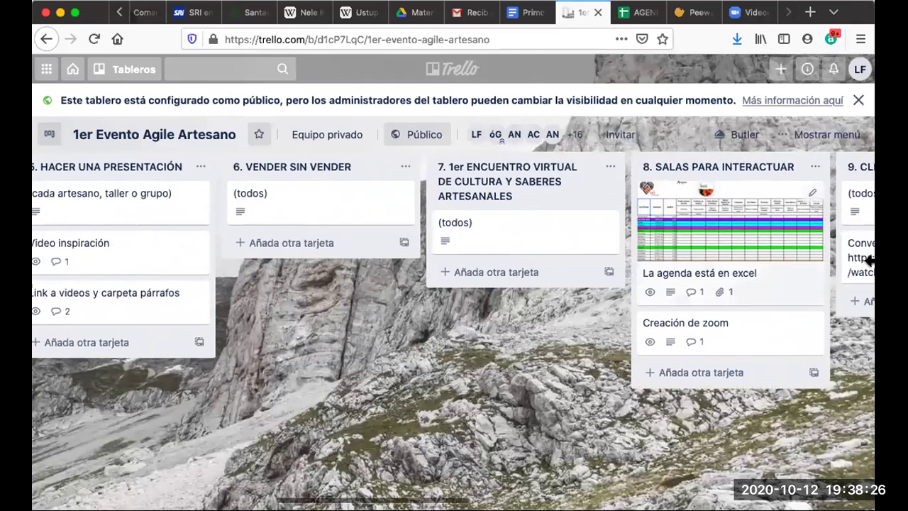
left_click(746, 259)
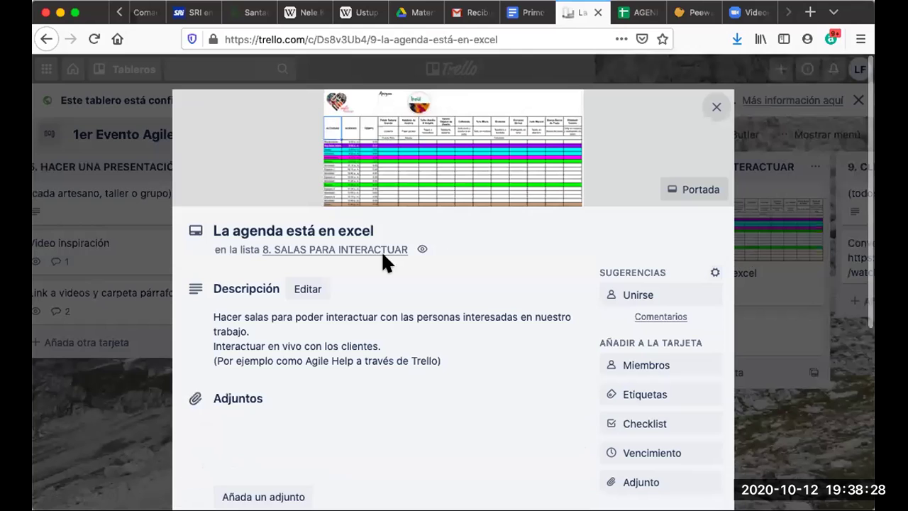
scroll(358, 299, "down", 3)
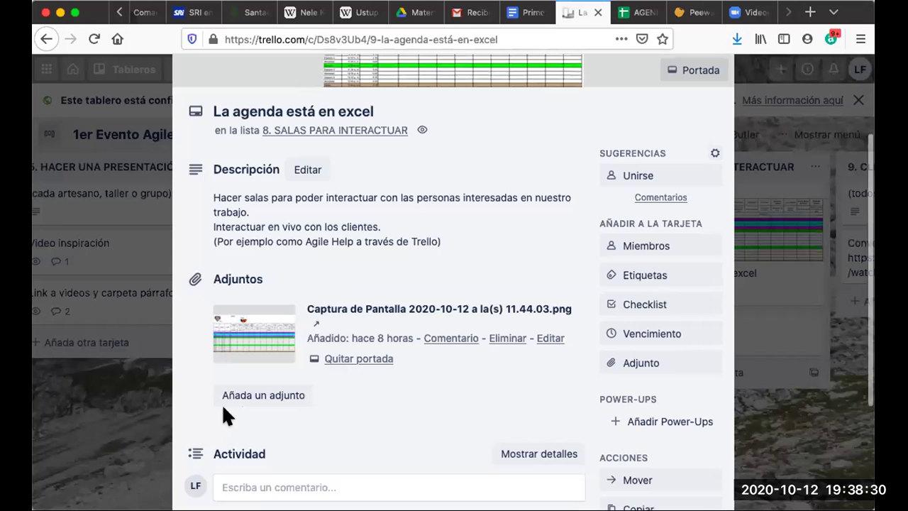
scroll(404, 263, "up", 3)
scroll(404, 264, "down", 4)
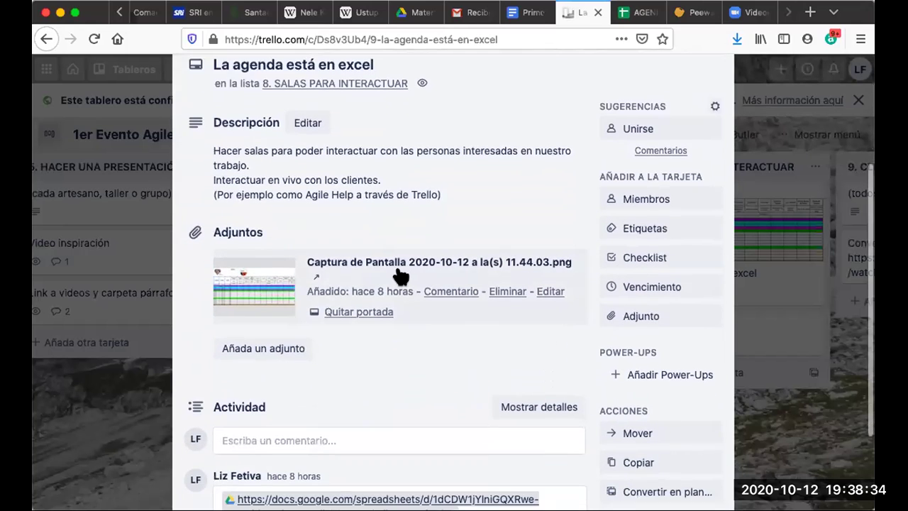
scroll(369, 324, "down", 2)
scroll(368, 327, "down", 2)
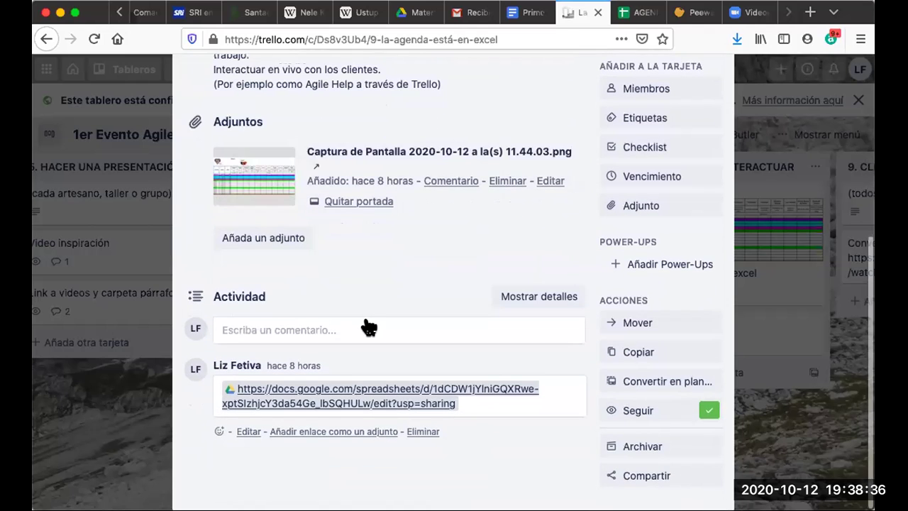
scroll(368, 326, "up", 3)
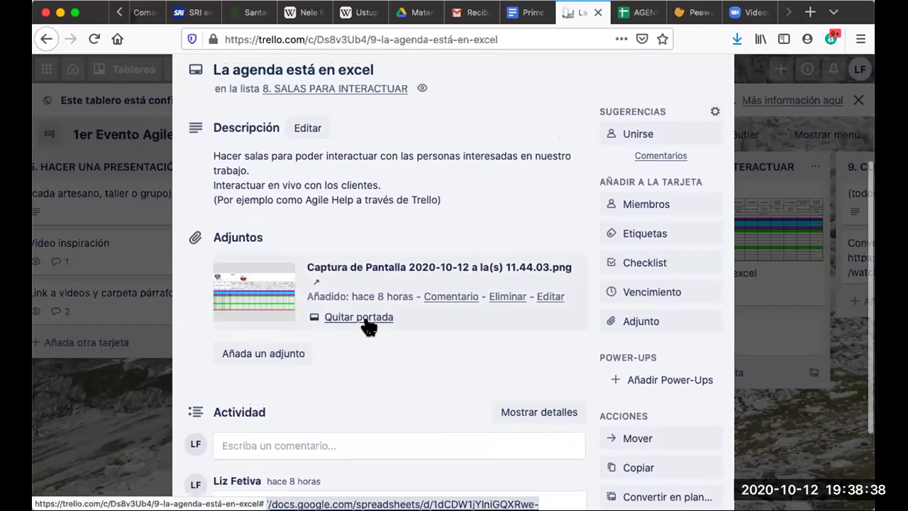
scroll(366, 326, "down", 3)
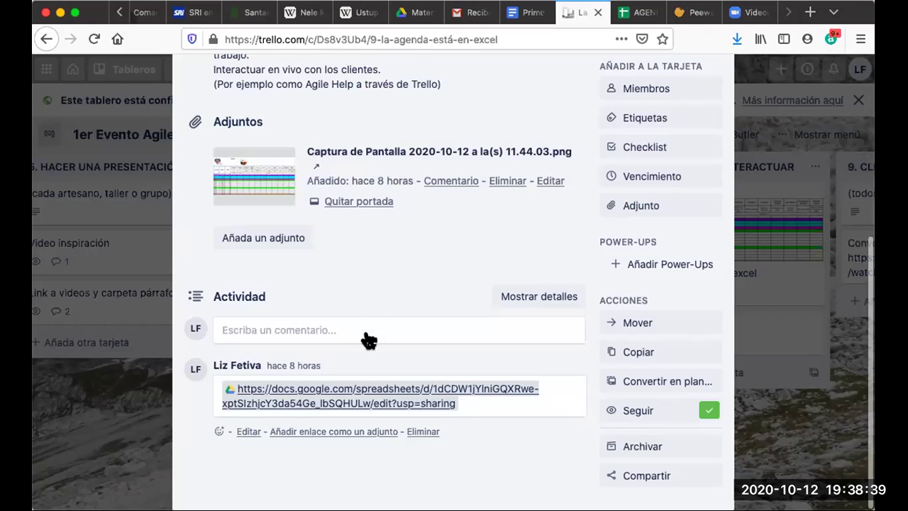
left_click(360, 390)
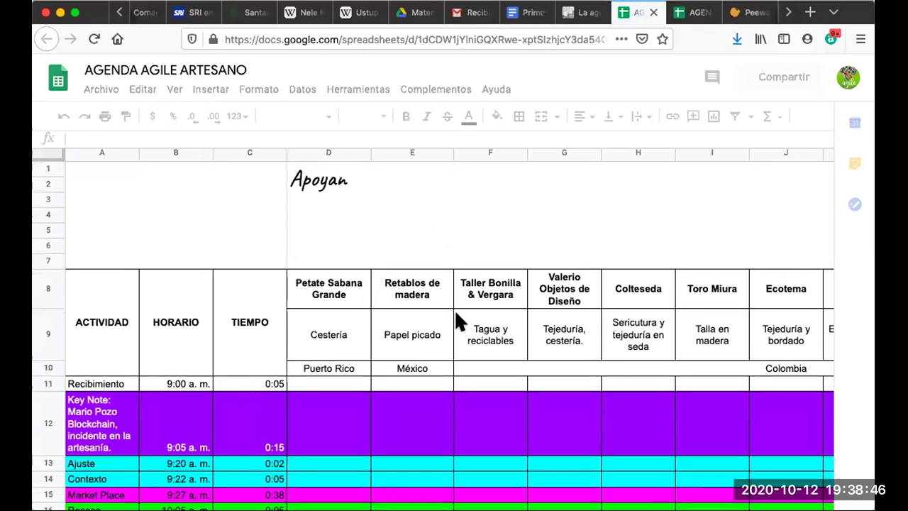
Examine the Agenda Evento sheet's activities, start times and durations, and the participating workshops' columns with their crafts and countries
scroll(455, 309, "down", 3)
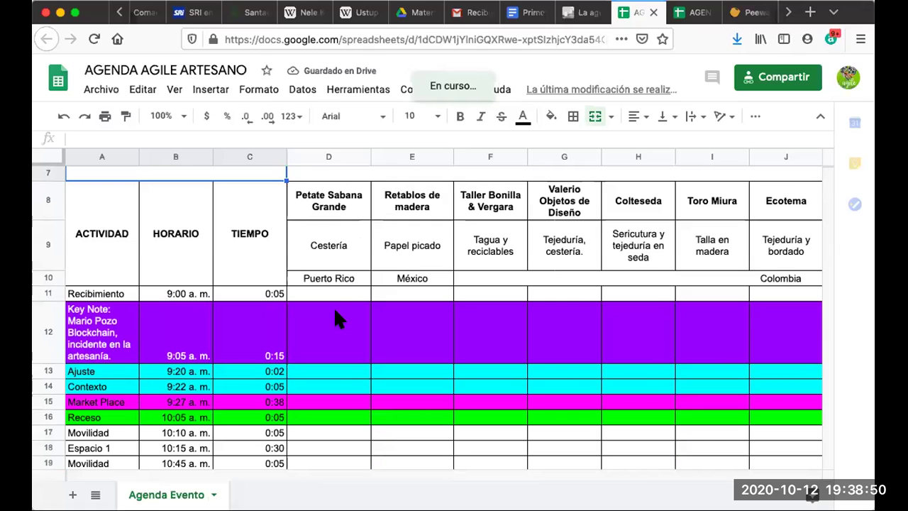
scroll(335, 313, "up", 3)
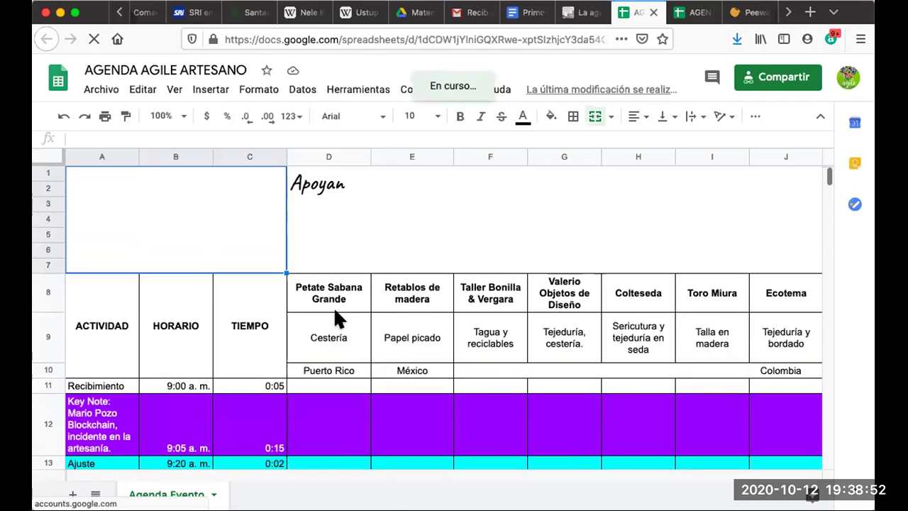
scroll(336, 312, "down", 1)
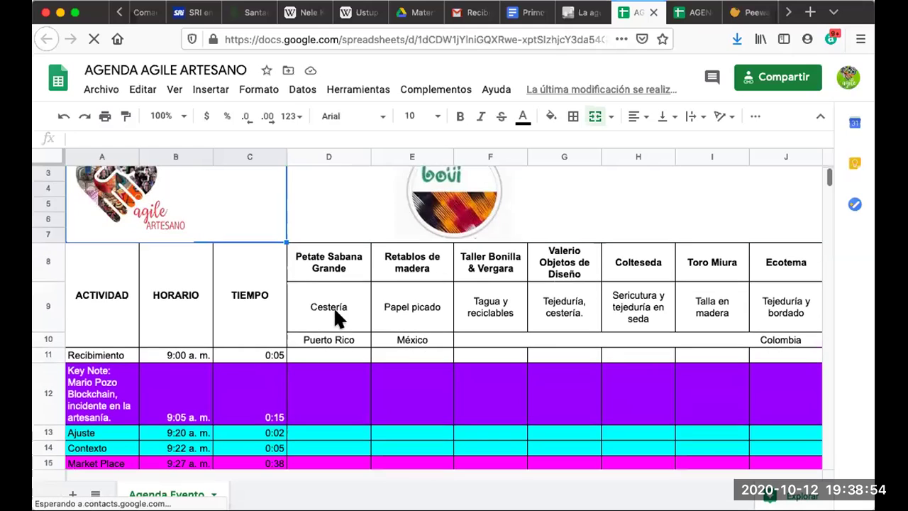
scroll(152, 308, "down", 1)
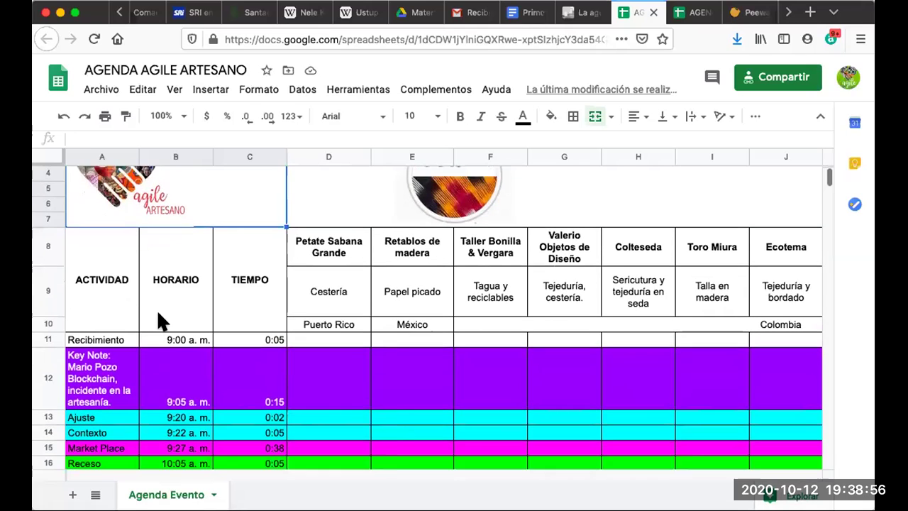
scroll(157, 316, "down", 2)
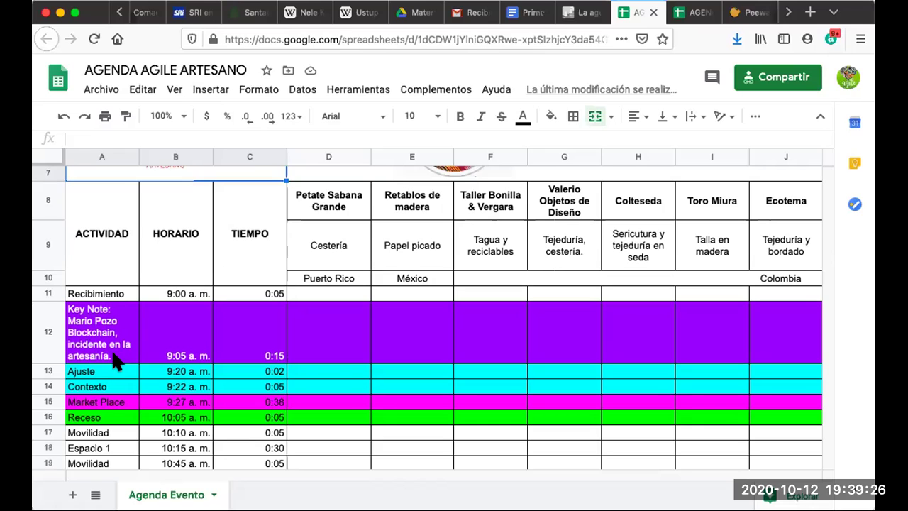
scroll(112, 353, "down", 3)
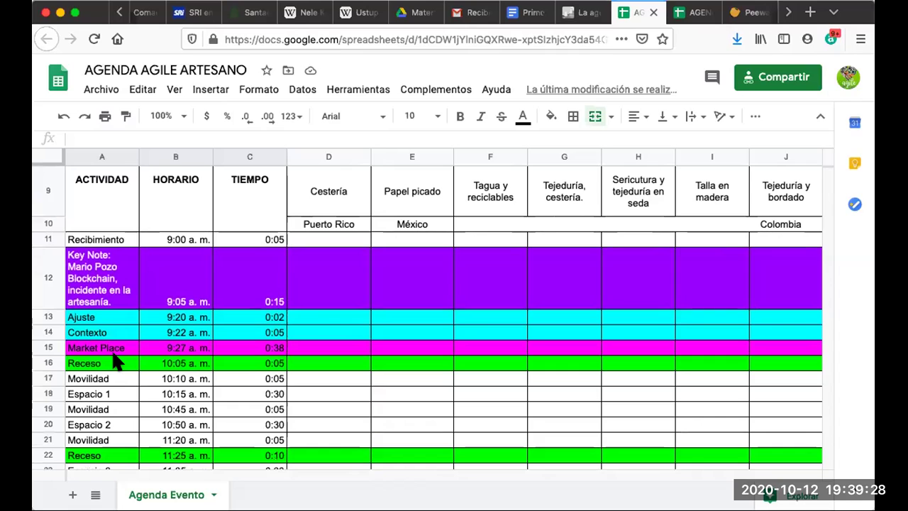
scroll(259, 275, "up", 3)
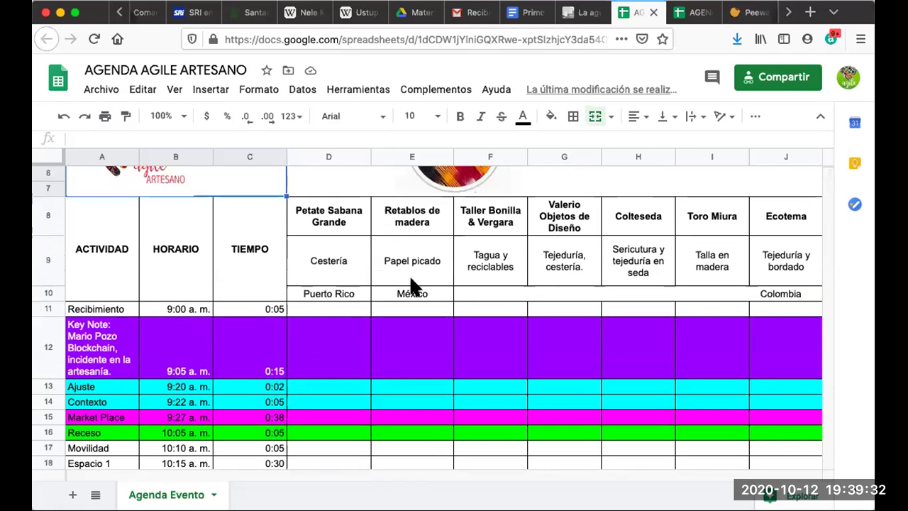
scroll(415, 286, "right", 3)
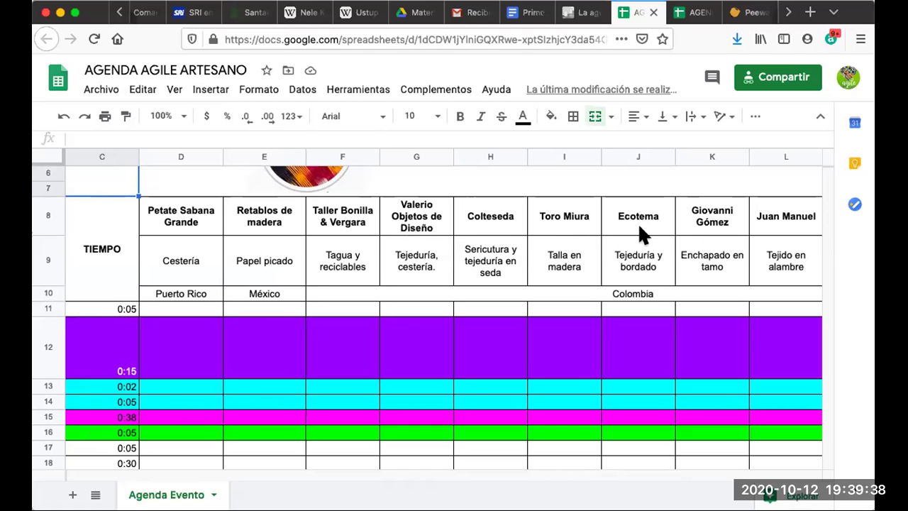
scroll(317, 265, "right", 1)
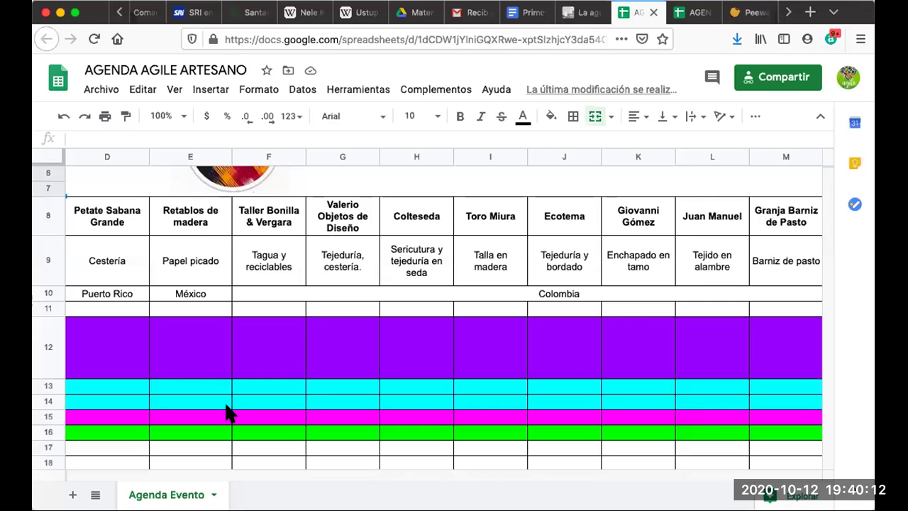
scroll(357, 361, "right", 2)
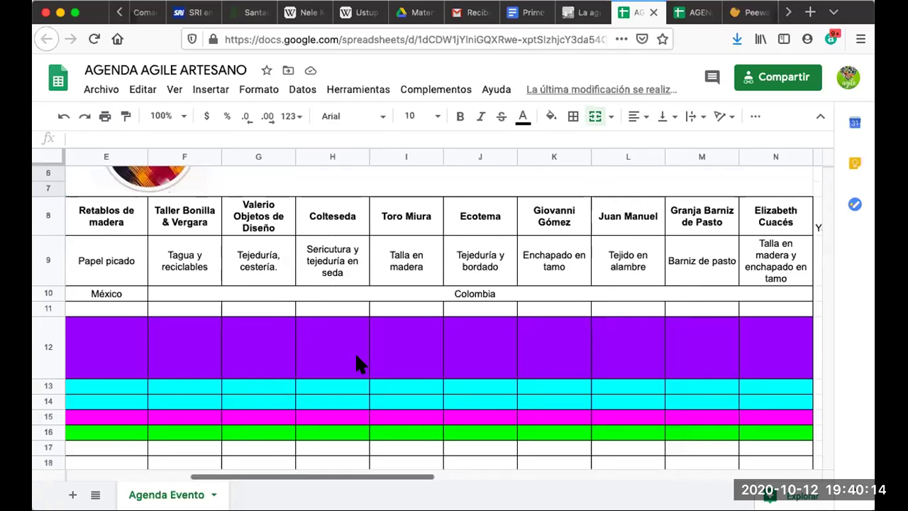
scroll(357, 360, "right", 2)
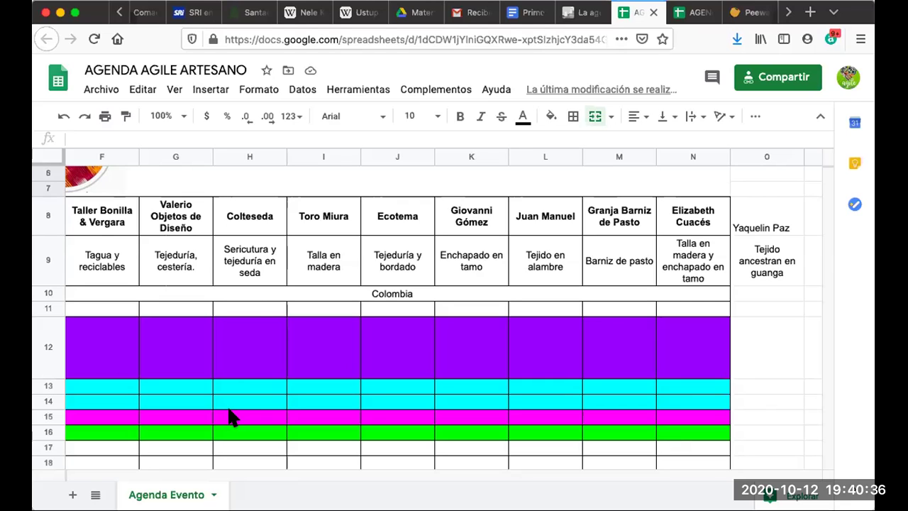
Correct the spelling of Colteseda's craft in row 9 to "Sericultura y tejeduría en seda"
double_click(250, 259)
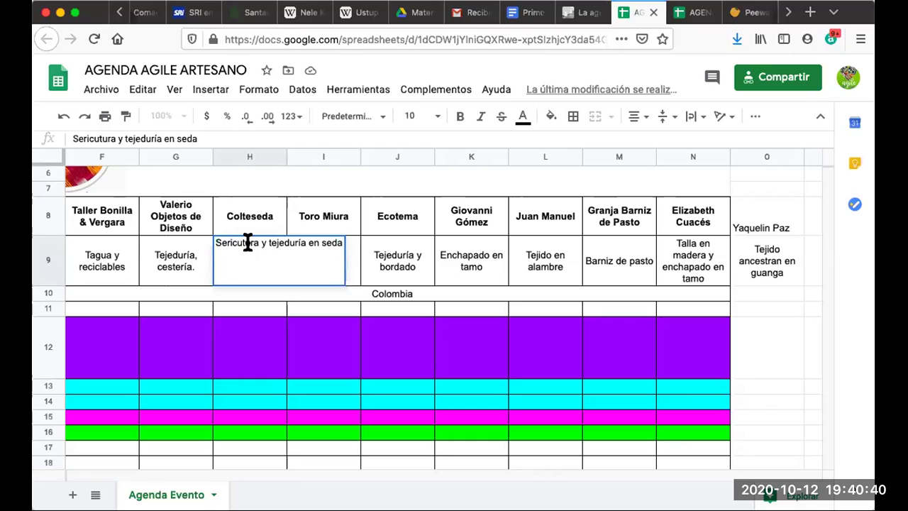
left_click(242, 243)
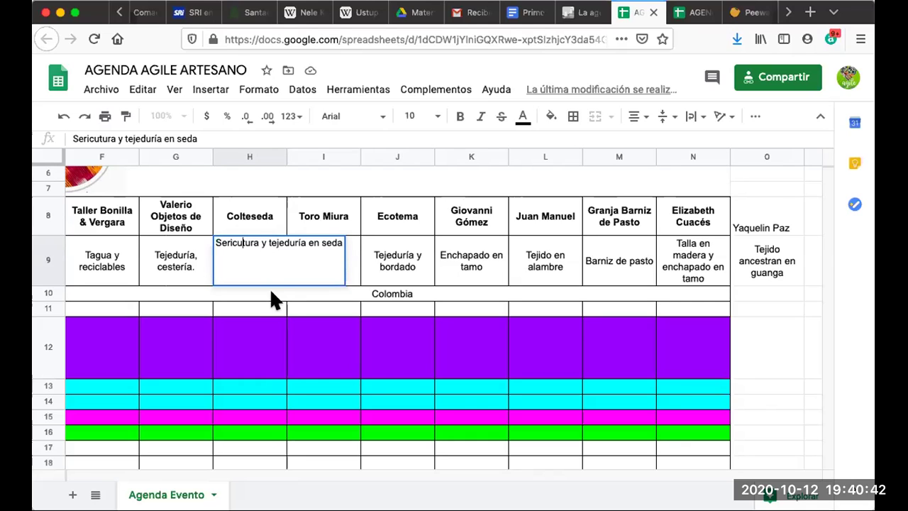
type("l")
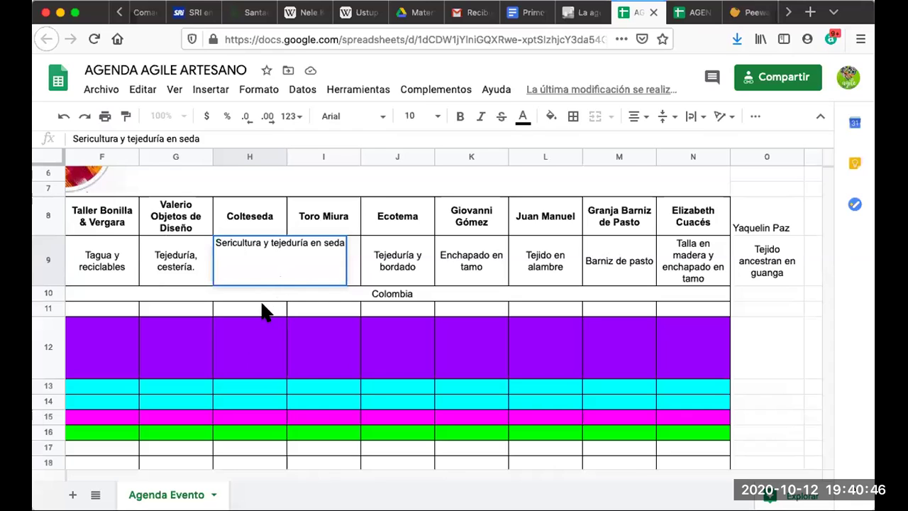
left_click(245, 289)
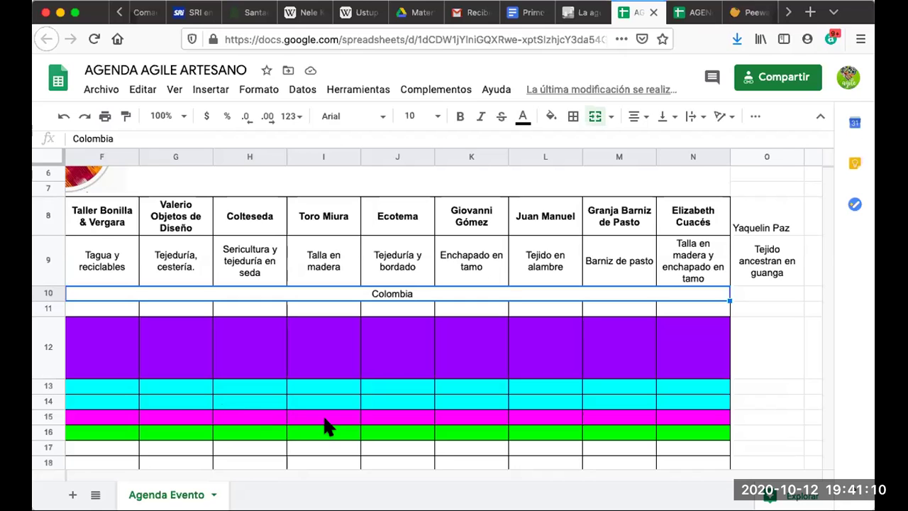
Review the sheet's header logos and the full row of participants, from Petate Sabana Grande to the last unframed column
scroll(356, 332, "right", 2)
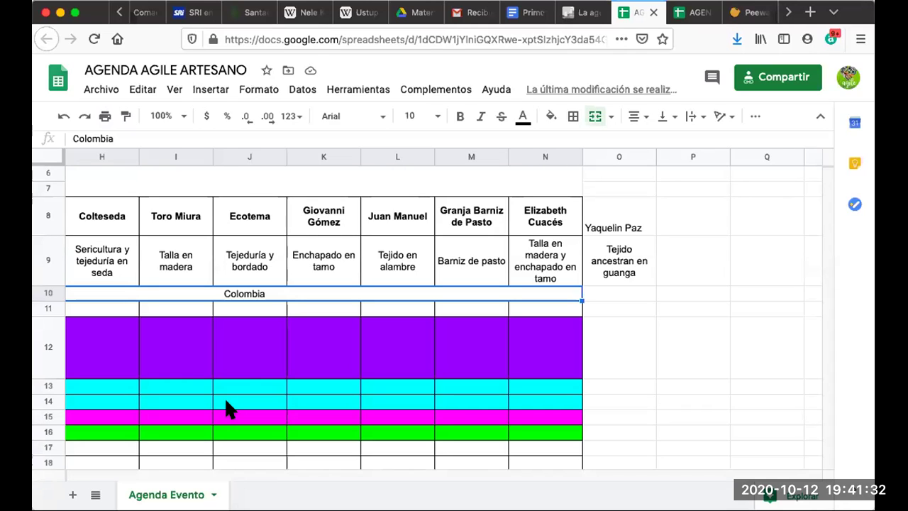
scroll(289, 305, "up", 3)
scroll(290, 305, "left", 6)
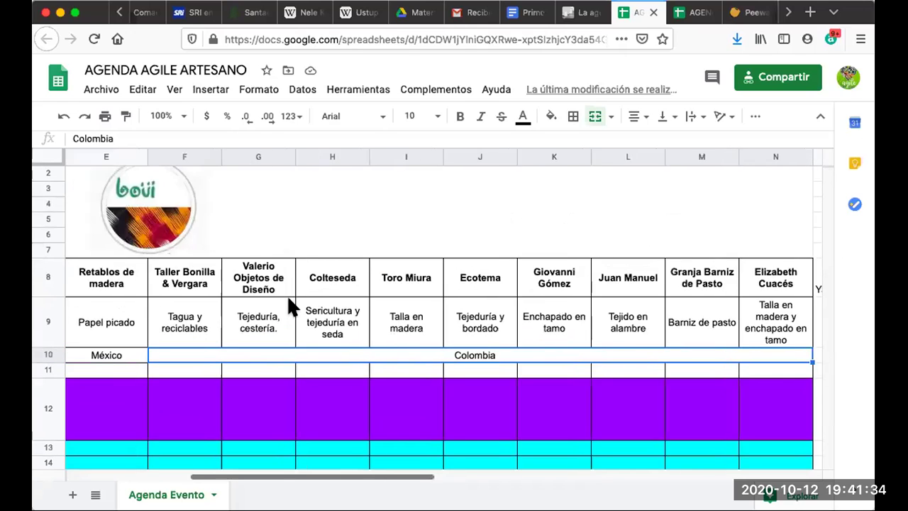
scroll(289, 305, "left", 2)
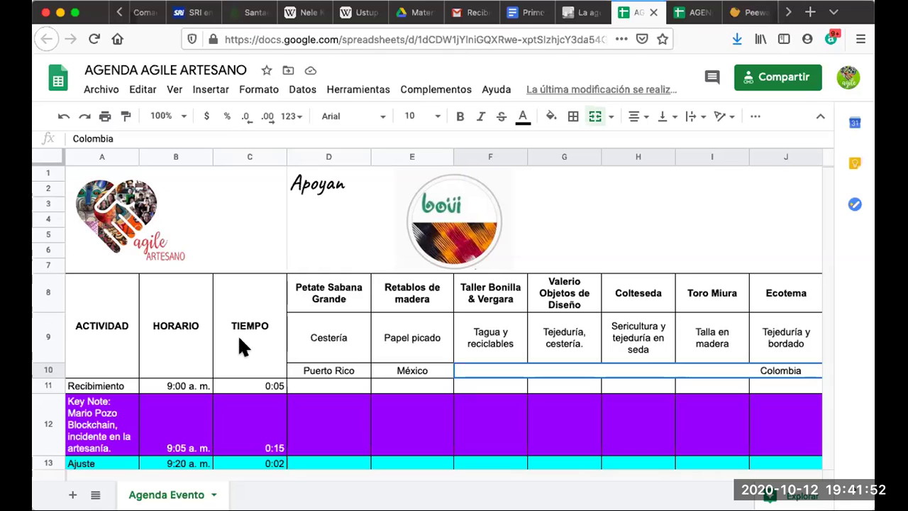
scroll(238, 345, "down", 1)
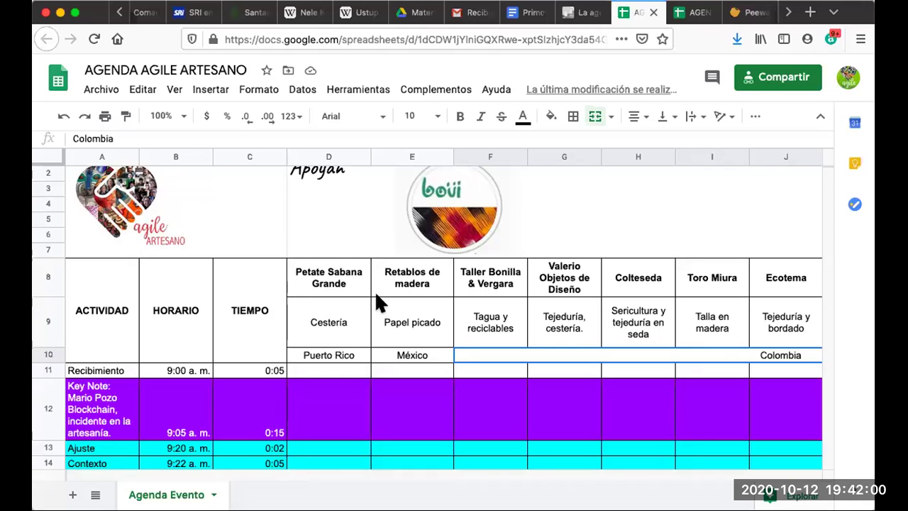
scroll(377, 302, "right", 2)
scroll(377, 296, "right", 1)
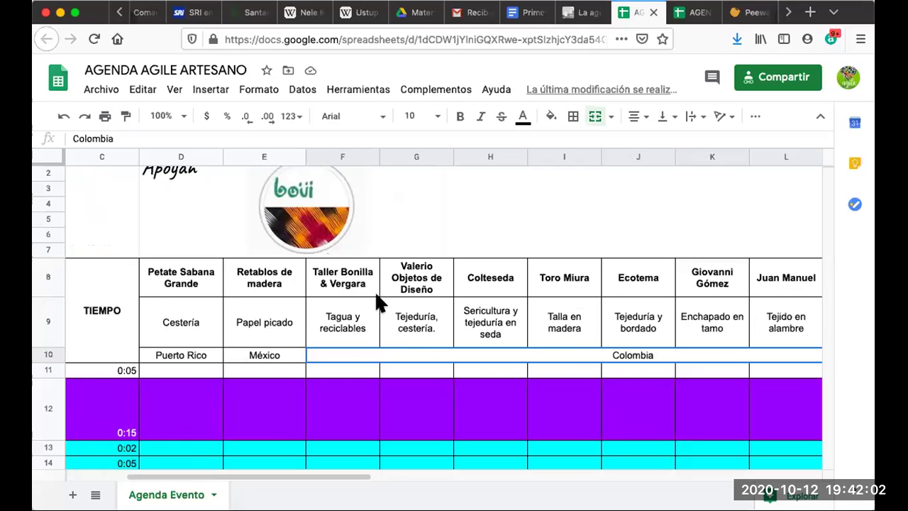
scroll(376, 295, "right", 1)
scroll(377, 296, "left", 3)
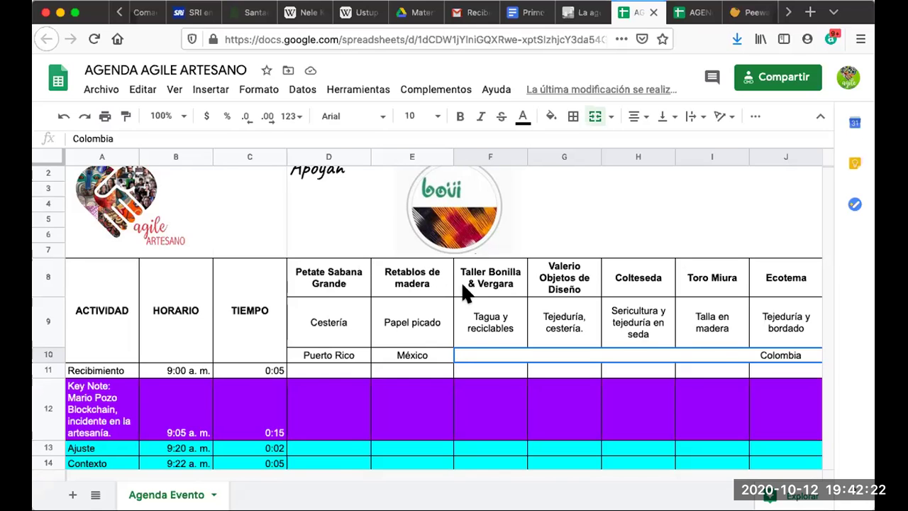
scroll(461, 281, "right", 5)
scroll(461, 281, "right", 2)
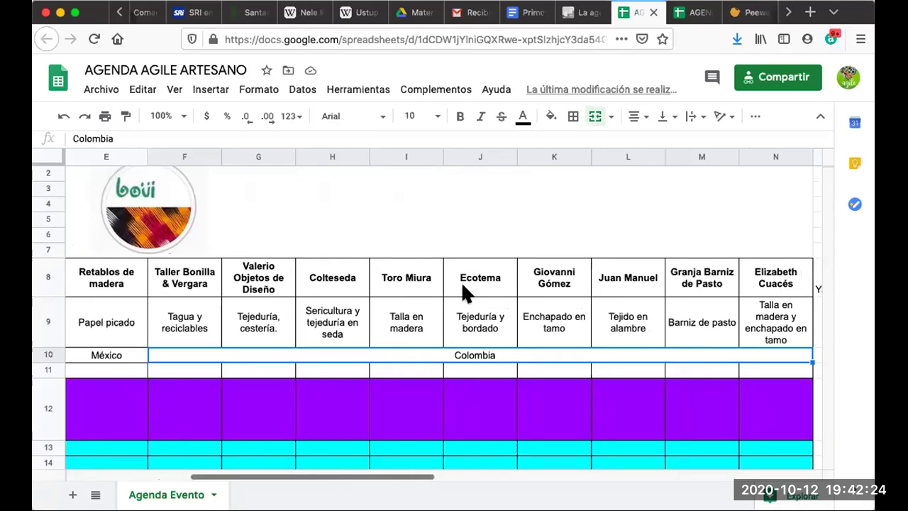
scroll(461, 281, "left", 2)
scroll(461, 281, "left", 3)
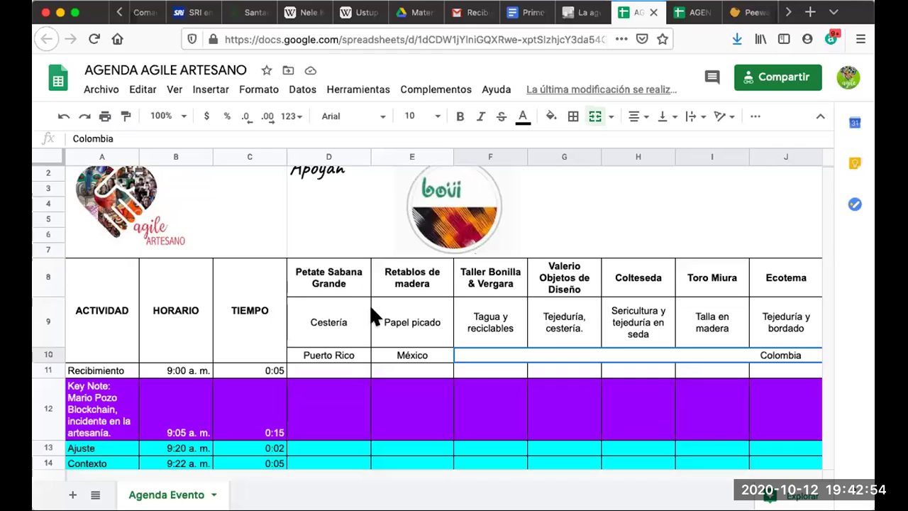
Examine the event agenda's schedule rows from Recibimiento to Cierre, including the start times and durations of breaks, mobility slots and Espacios 1 to 4
scroll(370, 309, "down", 3)
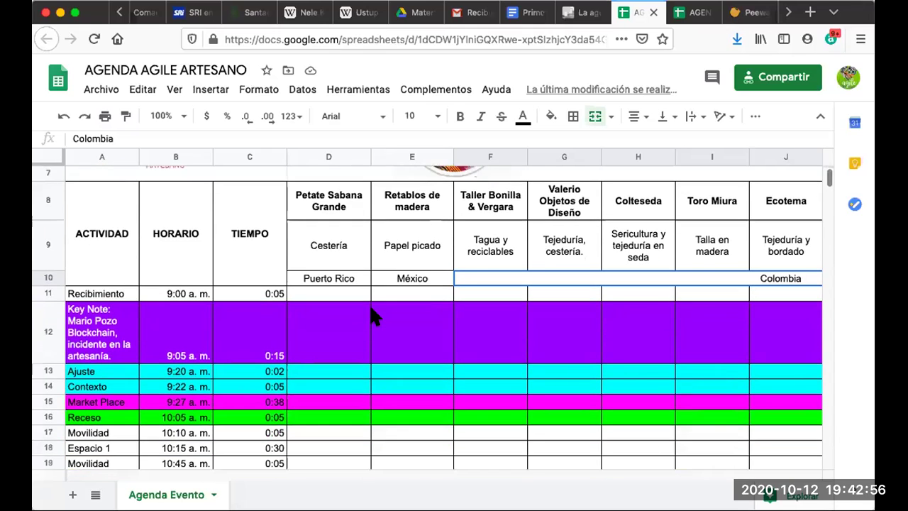
scroll(369, 309, "down", 2)
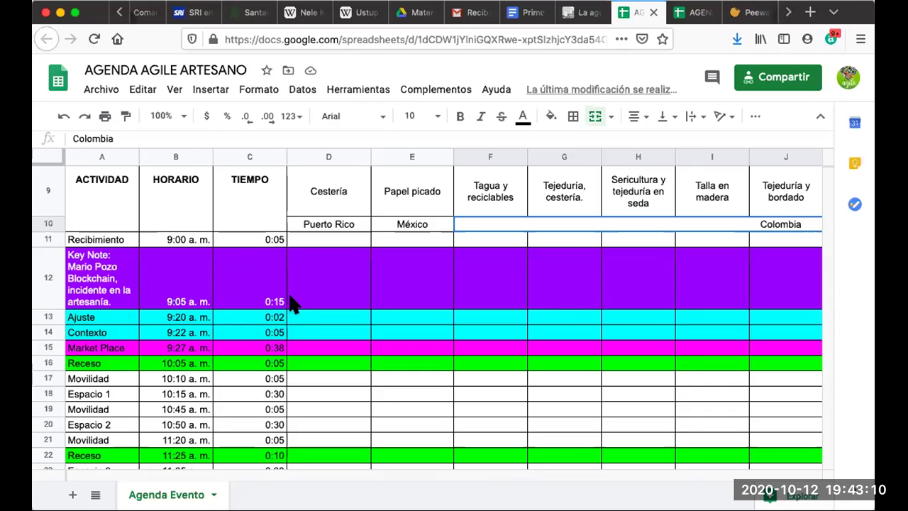
scroll(279, 305, "down", 1)
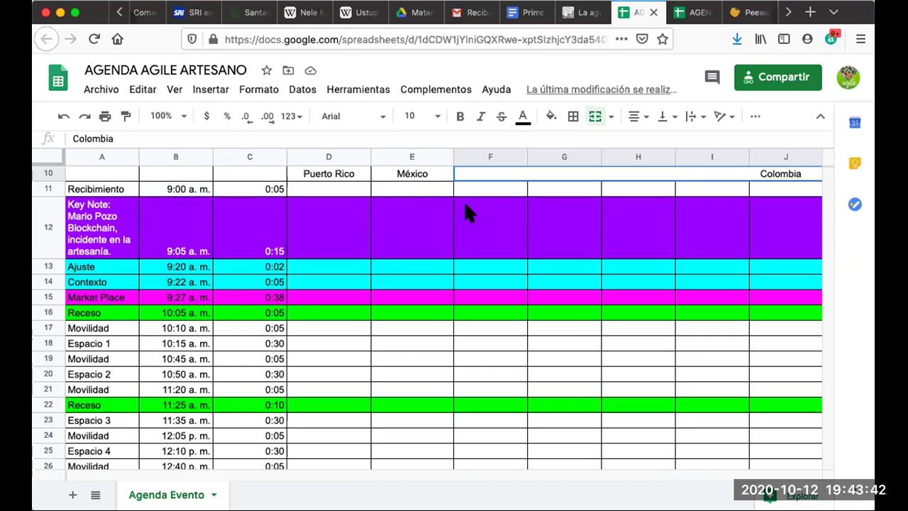
scroll(454, 228, "up", 2)
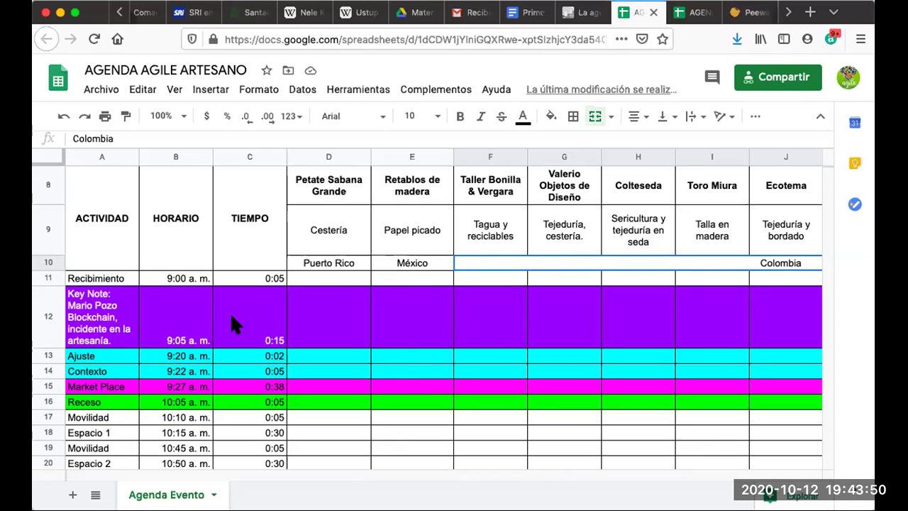
scroll(231, 317, "down", 1)
scroll(232, 317, "down", 1)
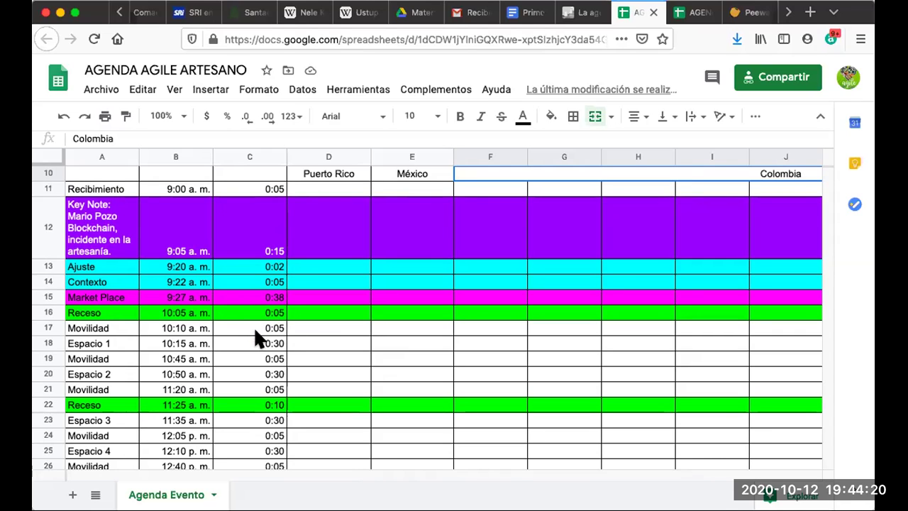
scroll(255, 330, "down", 1)
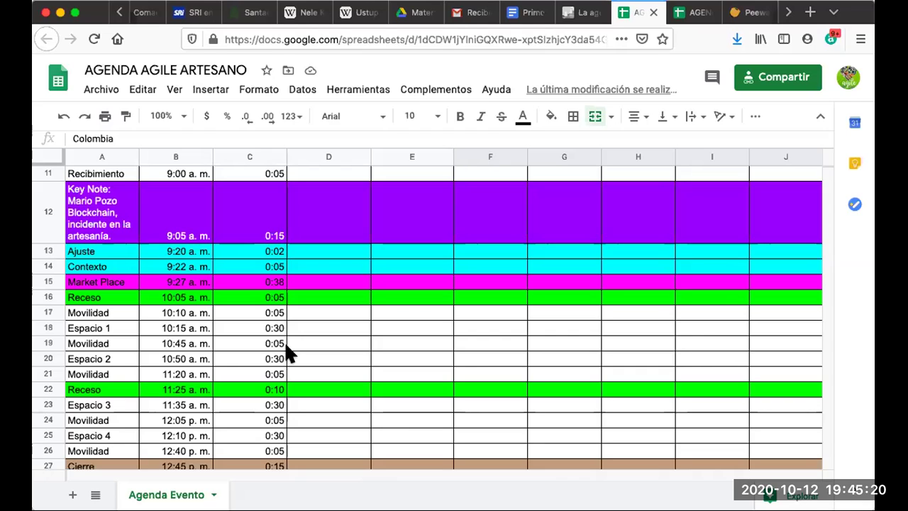
scroll(263, 348, "down", 1)
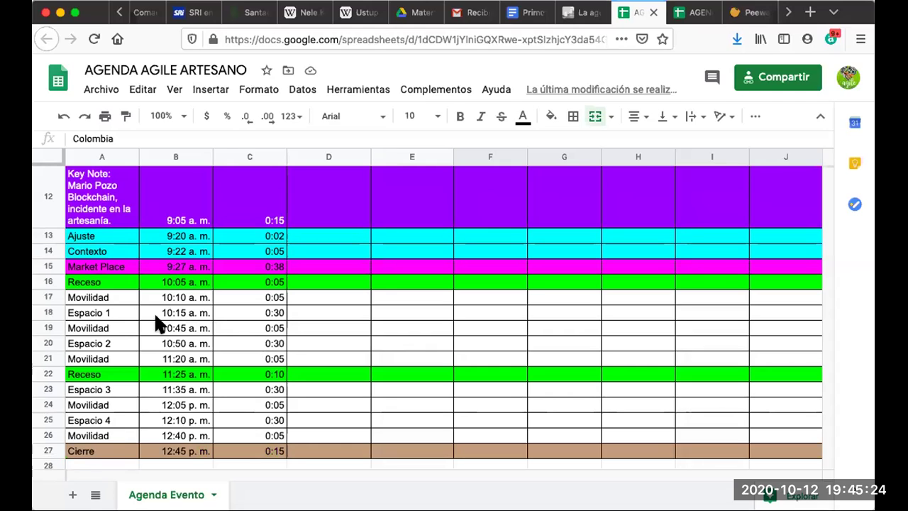
scroll(155, 299, "down", 1)
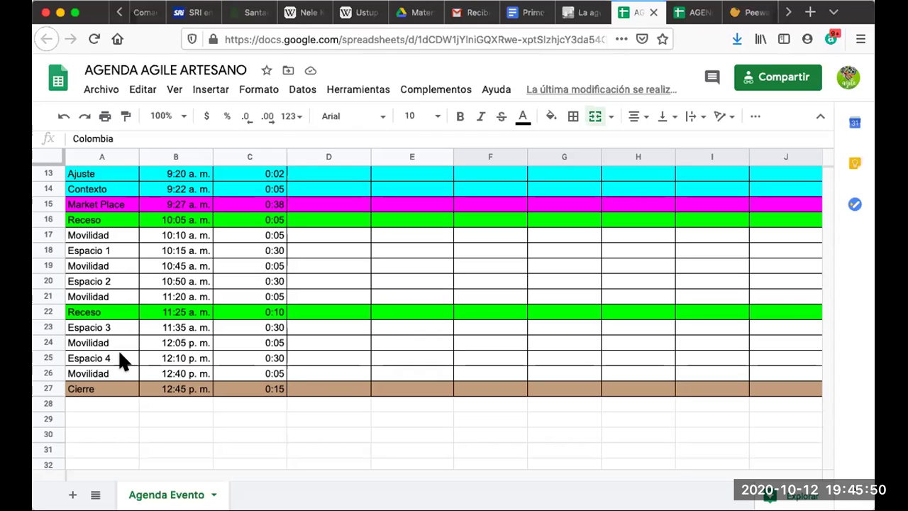
scroll(120, 353, "up", 1)
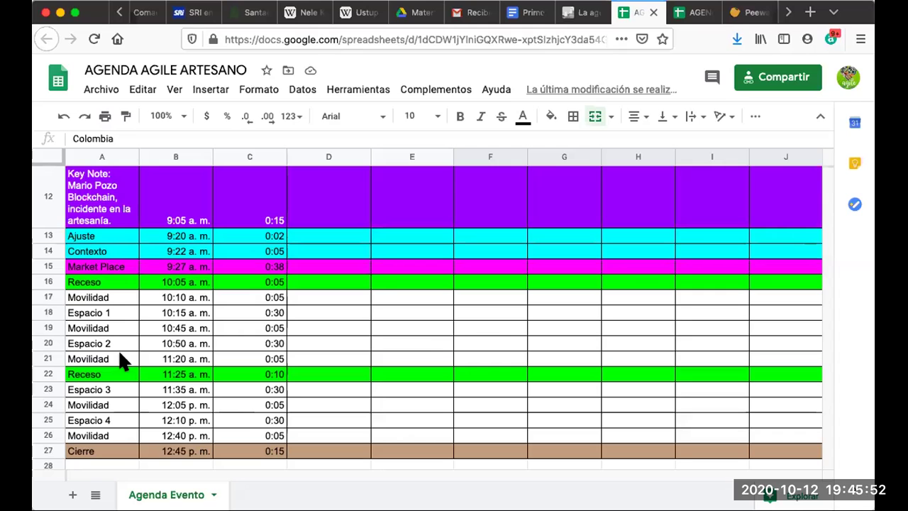
scroll(119, 355, "up", 1)
scroll(120, 355, "down", 2)
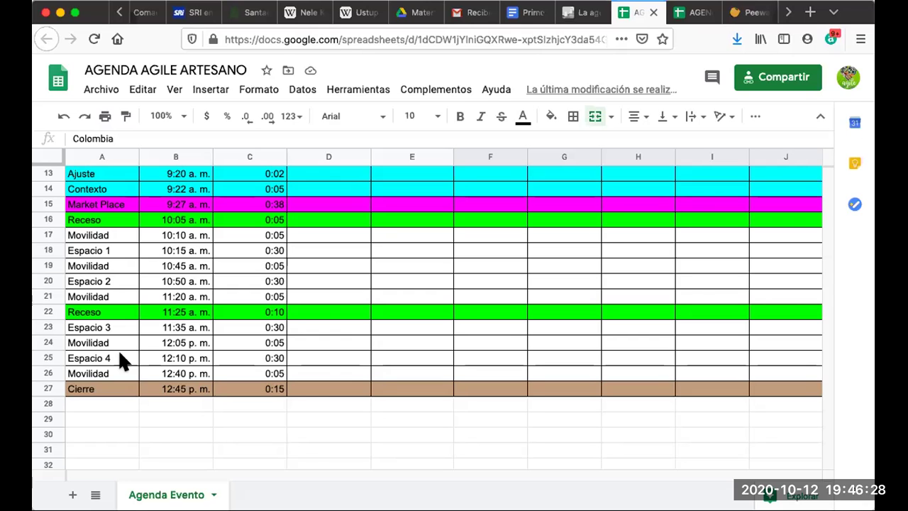
scroll(174, 284, "up", 3)
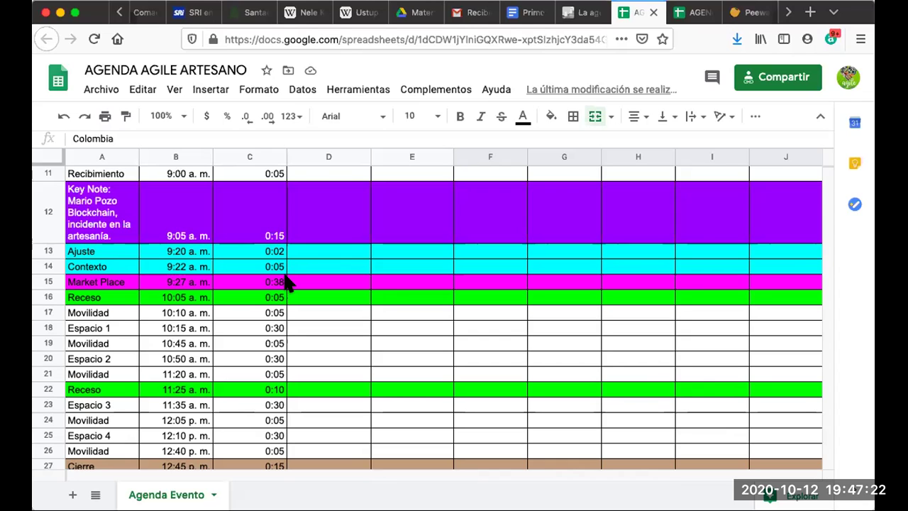
scroll(288, 282, "up", 3)
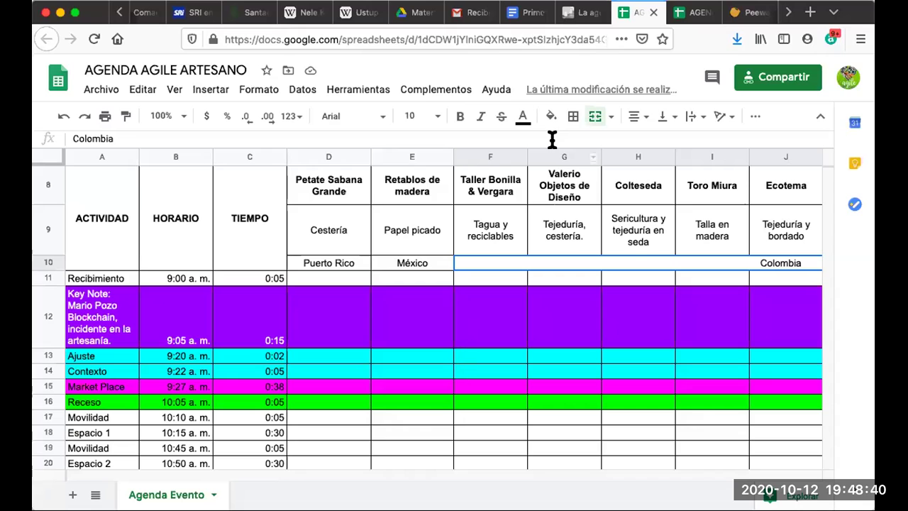
Return to the Trello board from the open agenda card and review its lists through Cosechas and back to 1. DEFINIR OBJETIVO
left_click(579, 16)
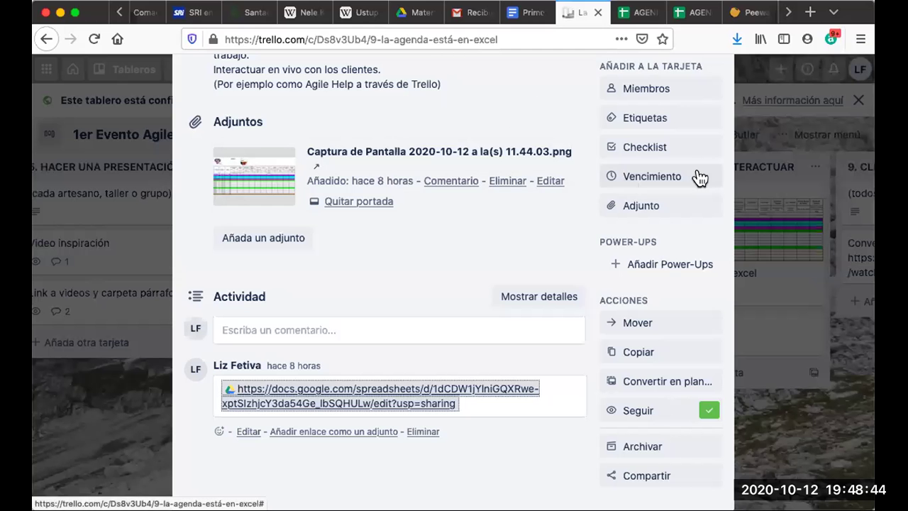
left_click(750, 138)
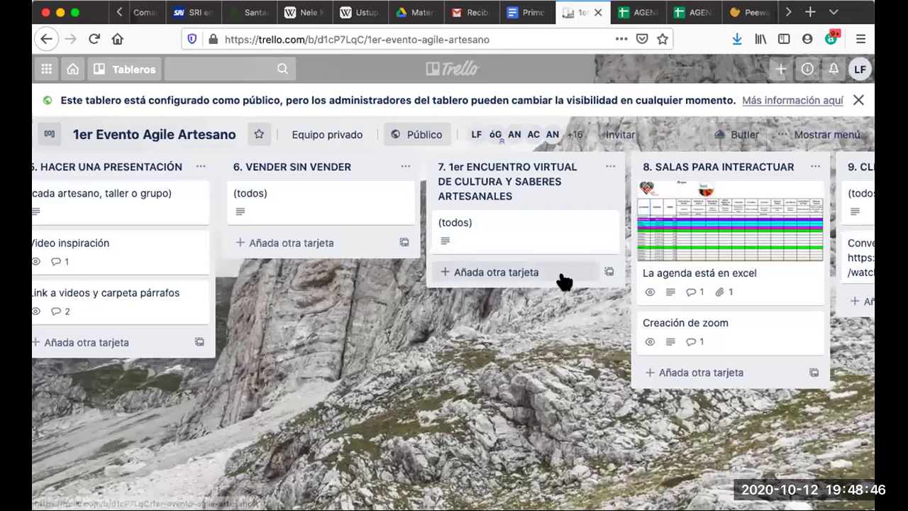
scroll(564, 282, "right", 8)
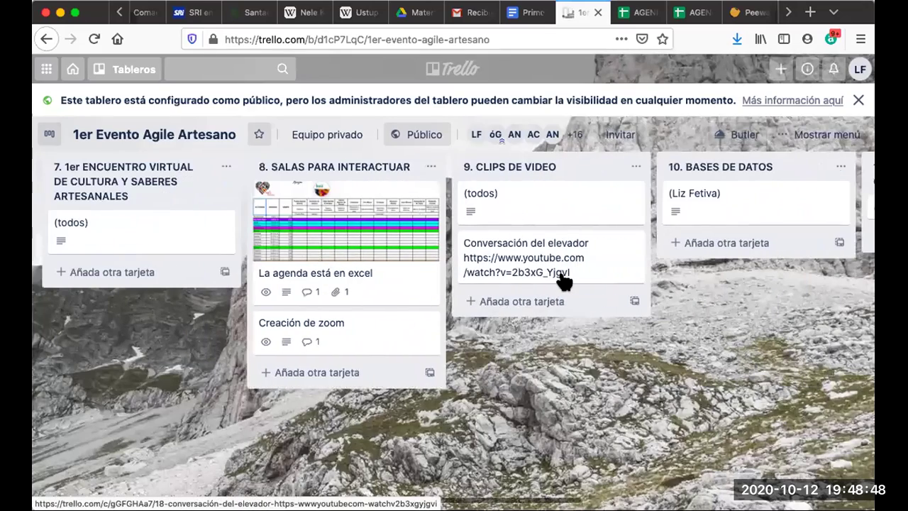
scroll(564, 282, "right", 3)
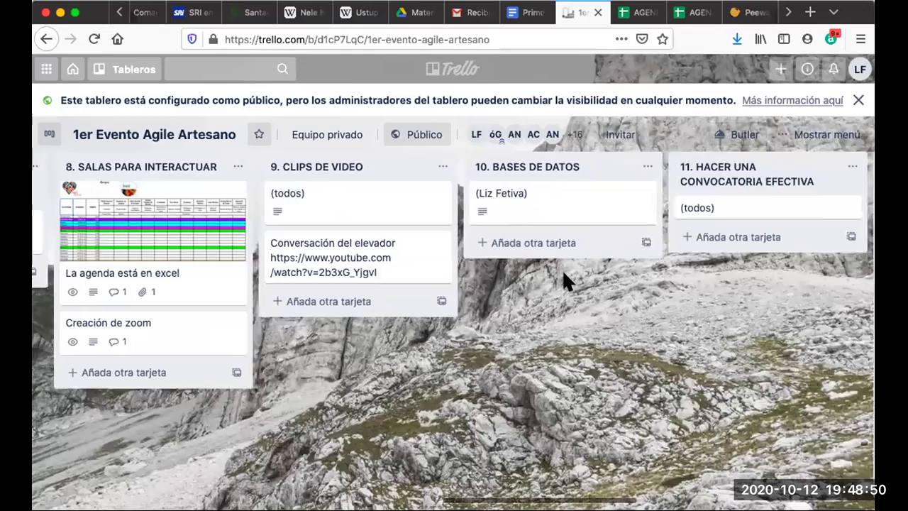
scroll(564, 274, "right", 6)
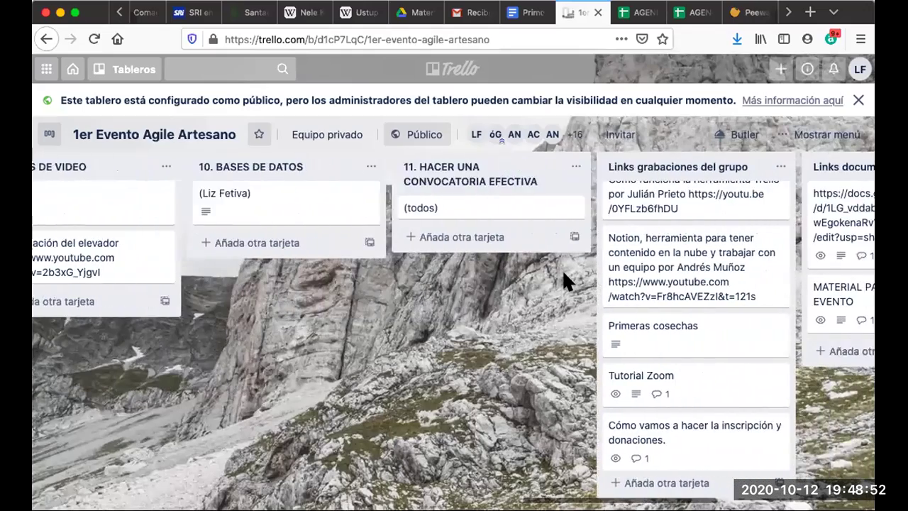
scroll(563, 274, "right", 5)
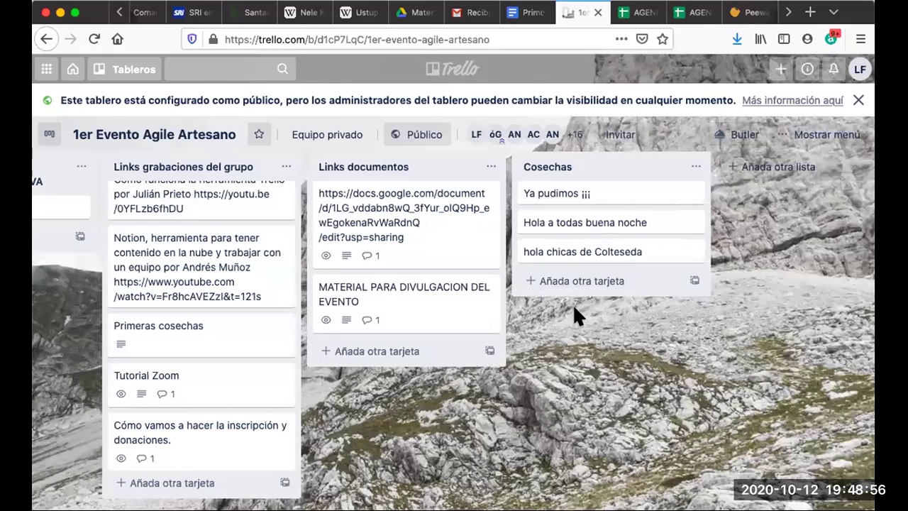
scroll(573, 304, "left", 1)
scroll(575, 312, "left", 6)
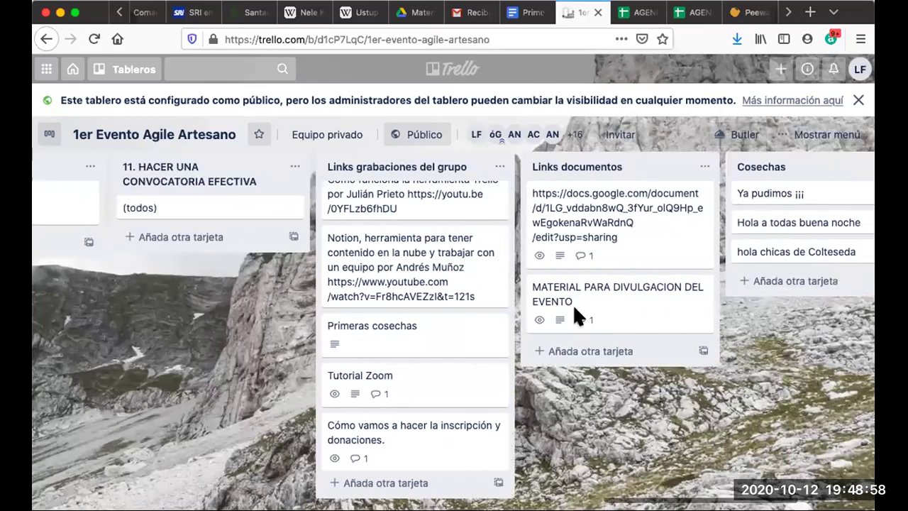
scroll(575, 316, "left", 13)
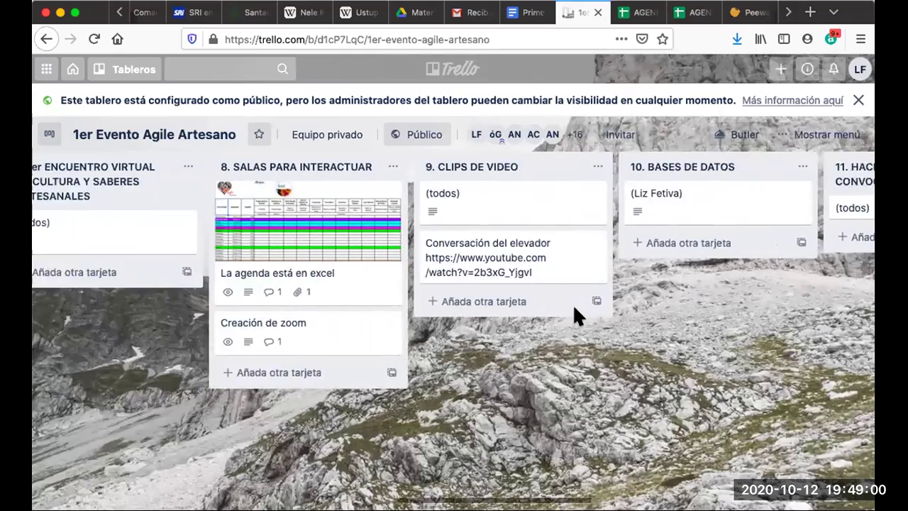
scroll(573, 314, "left", 8)
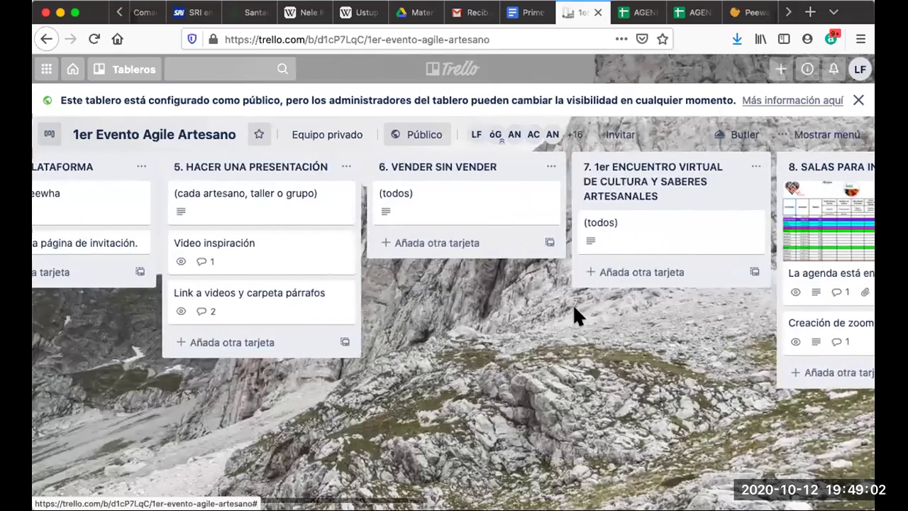
scroll(575, 316, "left", 11)
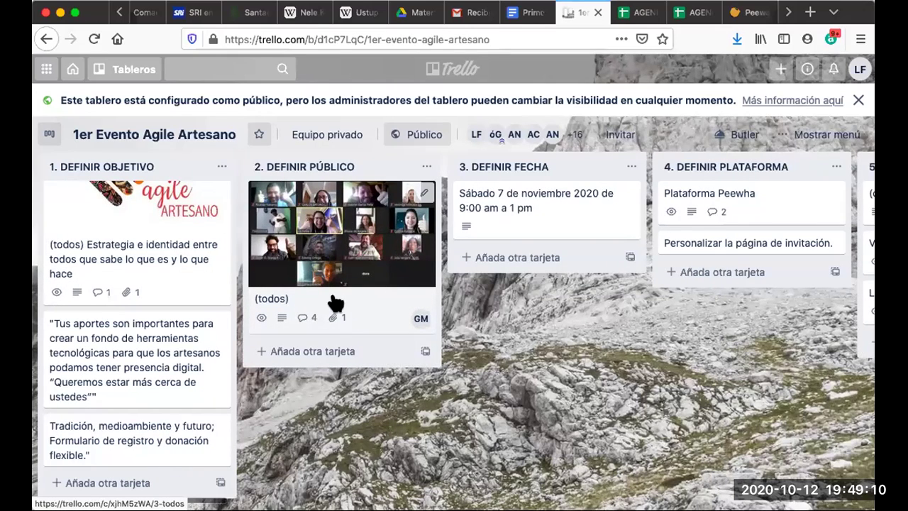
Open the "(todos)" card in the 2. DEFINIR PÚBLICO list and review its description, attachment and target-audience comments
left_click(369, 306)
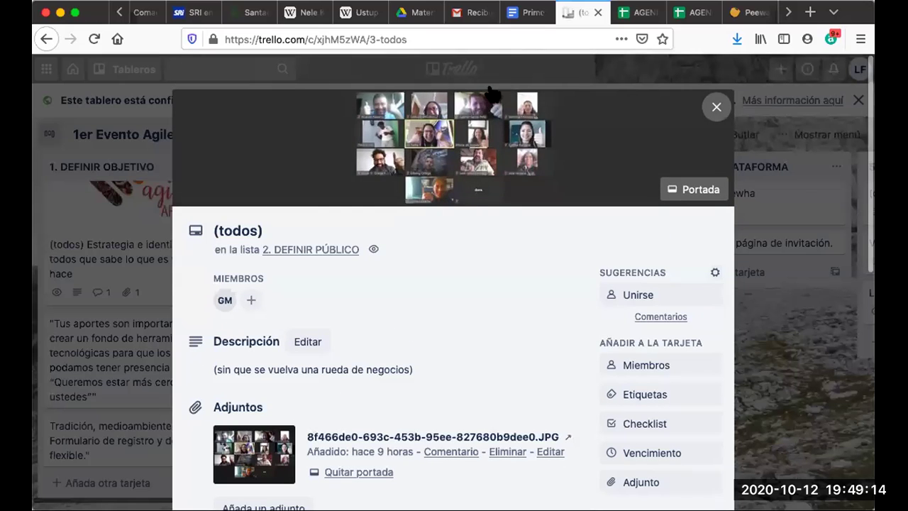
scroll(425, 270, "down", 1)
scroll(425, 273, "down", 6)
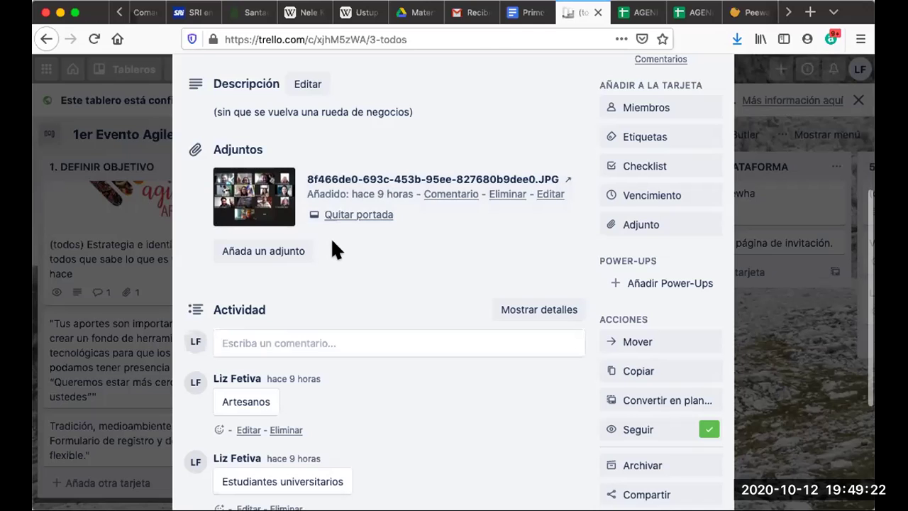
scroll(383, 284, "down", 2)
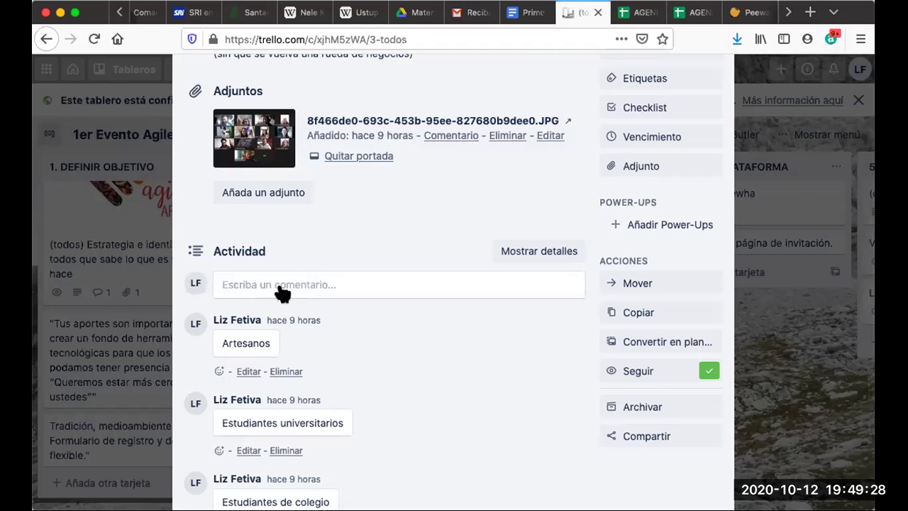
scroll(281, 291, "down", 5)
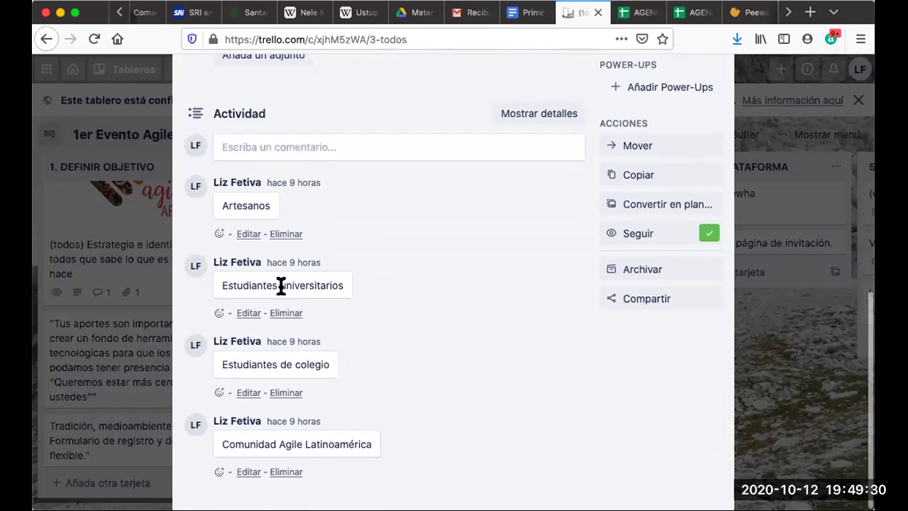
scroll(281, 285, "up", 6)
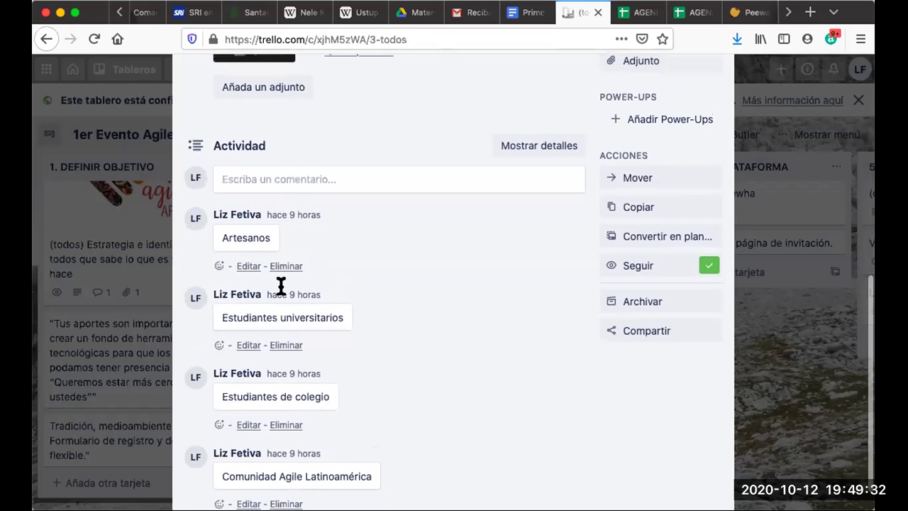
scroll(282, 292, "up", 5)
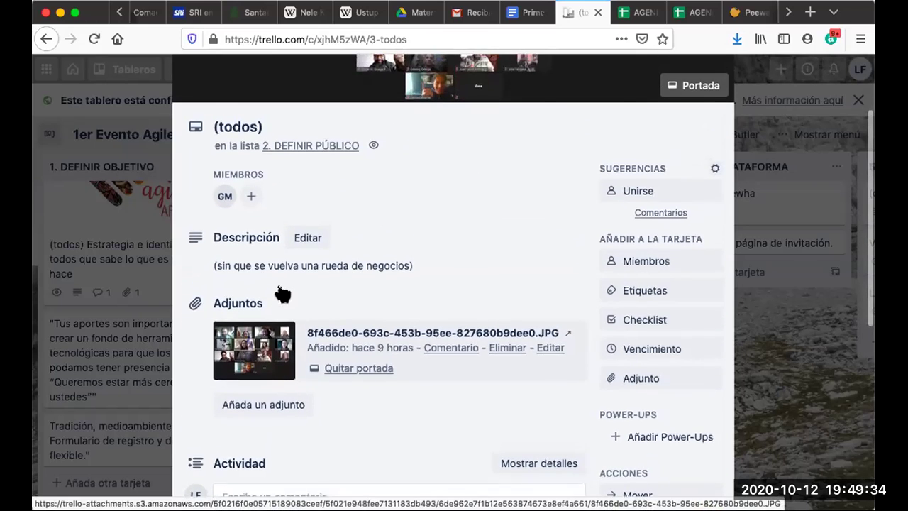